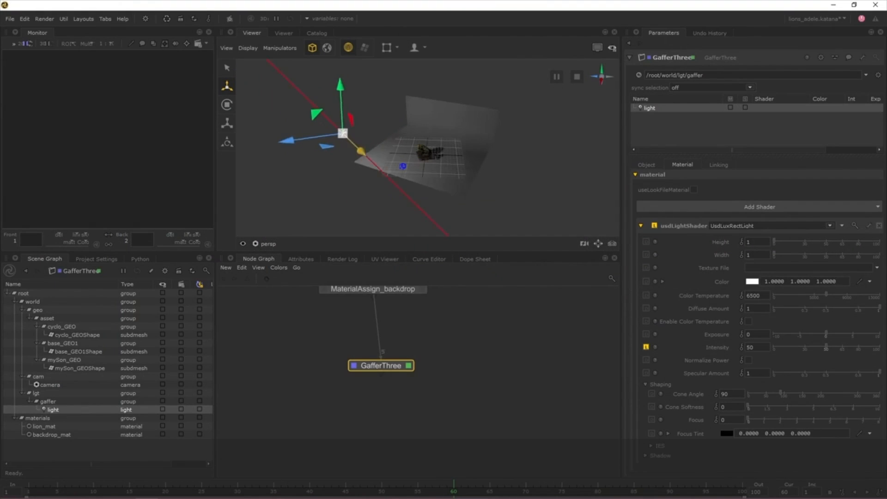
Adjust the color of the rectangular light in the GafferThree node.
{"action": "left_click", "coordinate": [752, 282]}
{"action": "left_click_drag", "start_coordinate": [382, 250], "coordinate": [305, 172]}
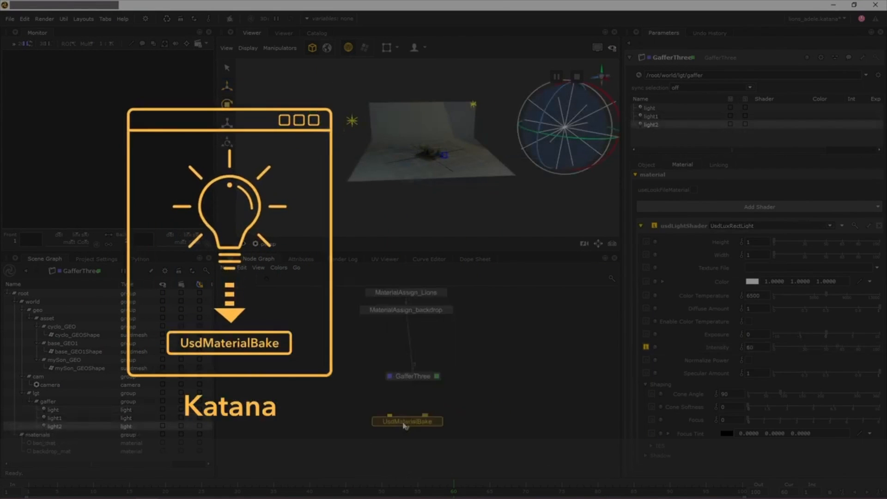
Place a UsdMaterialBake node below GafferThree and a LocationCreate node beside it, and connect GafferThree and LocationCreate to the bake node.
{"action": "left_click", "coordinate": [393, 432]}
{"action": "left_click", "coordinate": [413, 383]}
{"action": "left_click", "coordinate": [408, 422]}
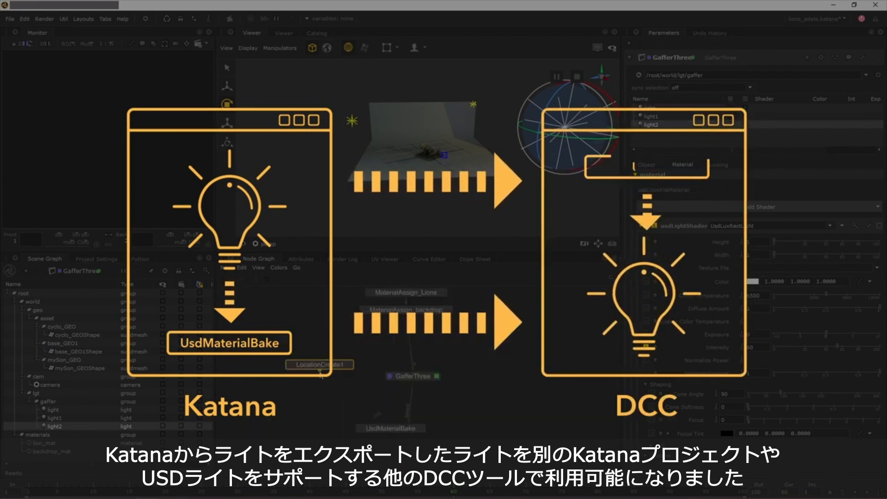
{"action": "left_click", "coordinate": [321, 372]}
{"action": "left_click", "coordinate": [369, 422]}
Assign the lgt group's path as the LocationCreate location, and open the UsdMaterialBake parameters.
{"action": "left_click", "coordinate": [349, 364]}
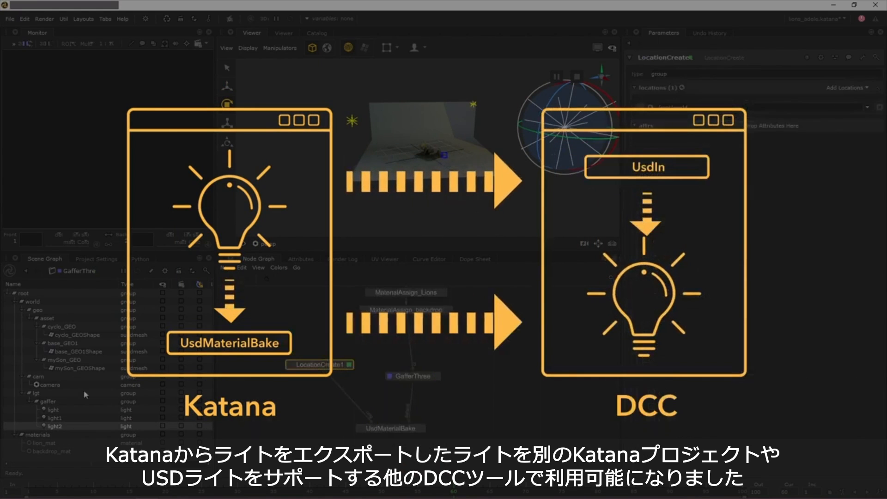
{"action": "middle_click_drag", "start_coordinate": [85, 394], "coordinate": [746, 107]}
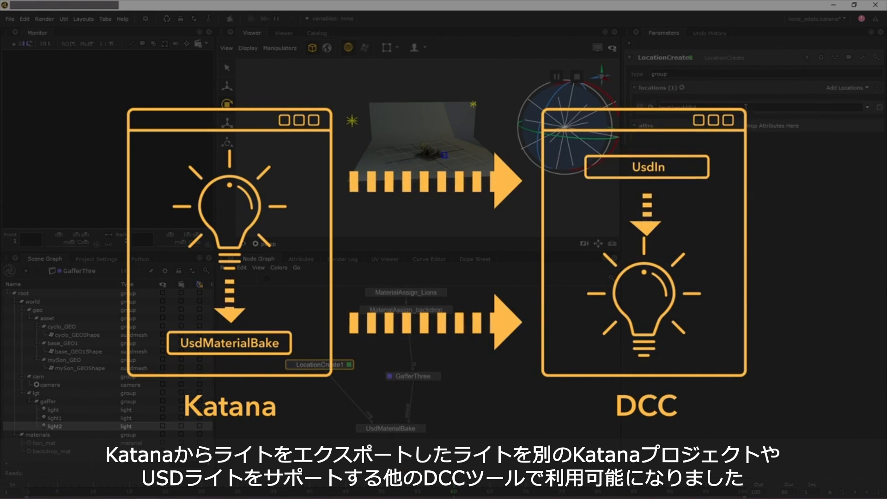
{"action": "double_click", "coordinate": [398, 432]}
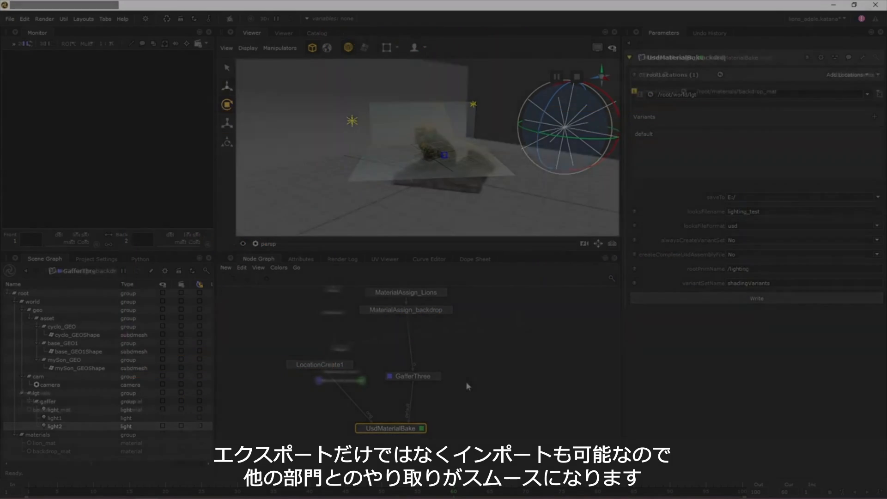
Create a UsdIn node and place it to the lower left of MaterialAssign_backdrop.
{"action": "key", "text": "Tab"}
{"action": "type", "text": "UsdIn"}
{"action": "key", "text": "Return"}
{"action": "left_click", "coordinate": [280, 391]}
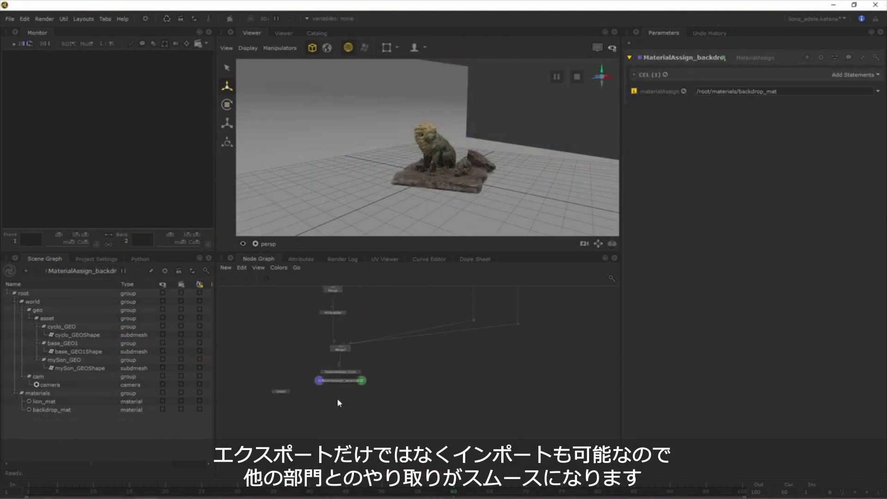
Create a Merge node and place it below MaterialAssign_backdrop.
{"action": "key", "text": "Tab"}
{"action": "type", "text": "merge"}
{"action": "key", "text": "Return"}
{"action": "left_click", "coordinate": [337, 408]}
Connect the outputs of MaterialAssign_backdrop and UsdIn to the new Merge node's inputs.
{"action": "scroll", "coordinate": [337, 408], "scroll_direction": "up", "scroll_amount": 4}
{"action": "left_click", "coordinate": [387, 363]}
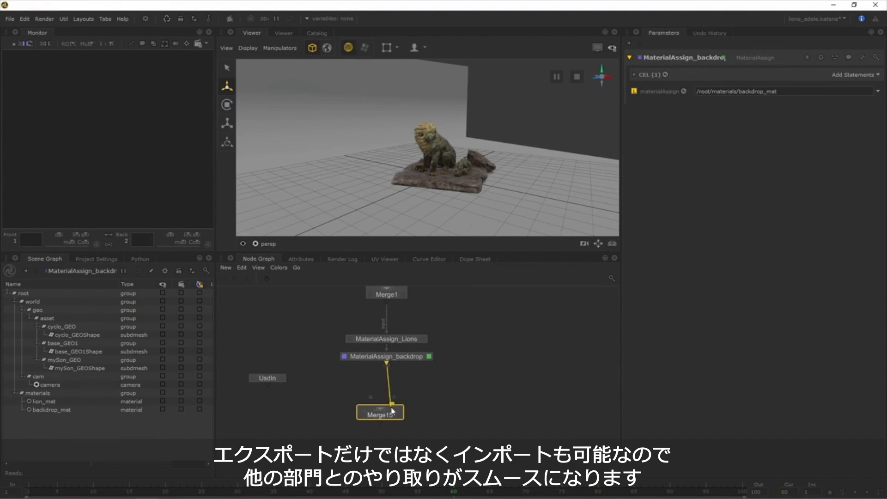
{"action": "left_click", "coordinate": [392, 410]}
{"action": "left_click", "coordinate": [266, 385]}
{"action": "left_click", "coordinate": [371, 406]}
Load the file E:/introlights.usd into the UsdIn node.
{"action": "left_click", "coordinate": [283, 378]}
{"action": "left_click", "coordinate": [877, 74]}
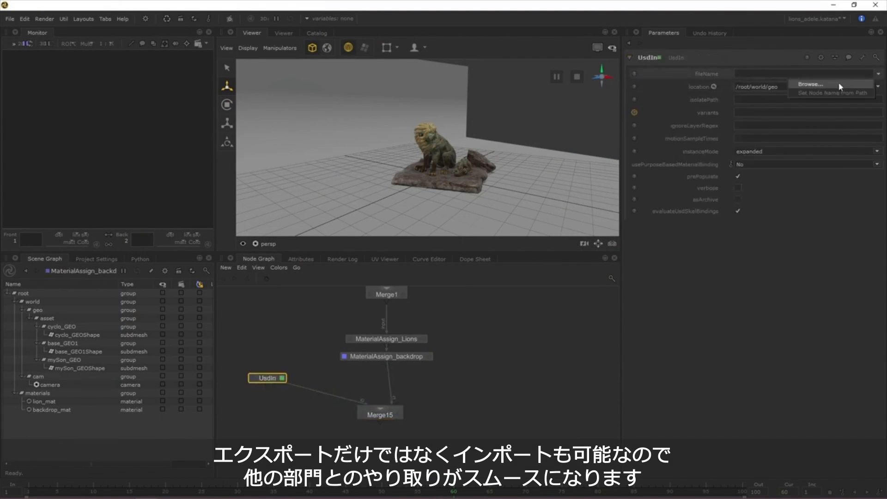
{"action": "left_click", "coordinate": [811, 83]}
{"action": "double_click", "coordinate": [377, 226]}
Set the UsdIn location to /root/world/light and view the imported contents in the scene graph.
{"action": "left_click_drag", "start_coordinate": [788, 87], "coordinate": [767, 87]}
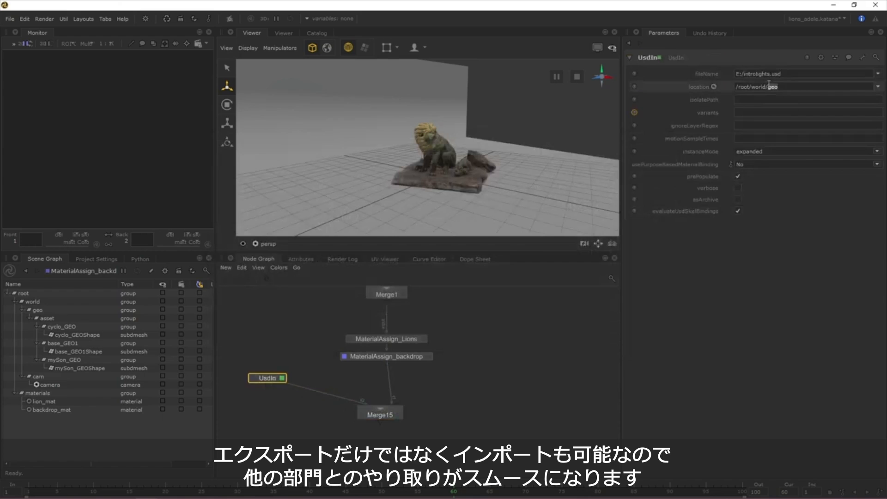
{"action": "key", "text": "BackSpace"}
{"action": "left_click", "coordinate": [253, 378]}
{"action": "left_click", "coordinate": [35, 304]}
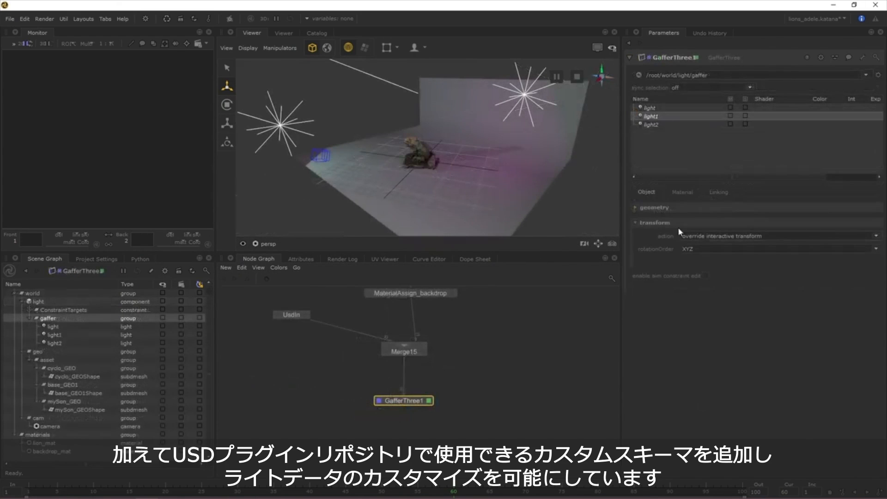
Set light1's color to orange (0.9513, 0.1480, 0.0041) and its intensity to 30.
{"action": "left_click", "coordinate": [752, 281]}
{"action": "left_click", "coordinate": [434, 254]}
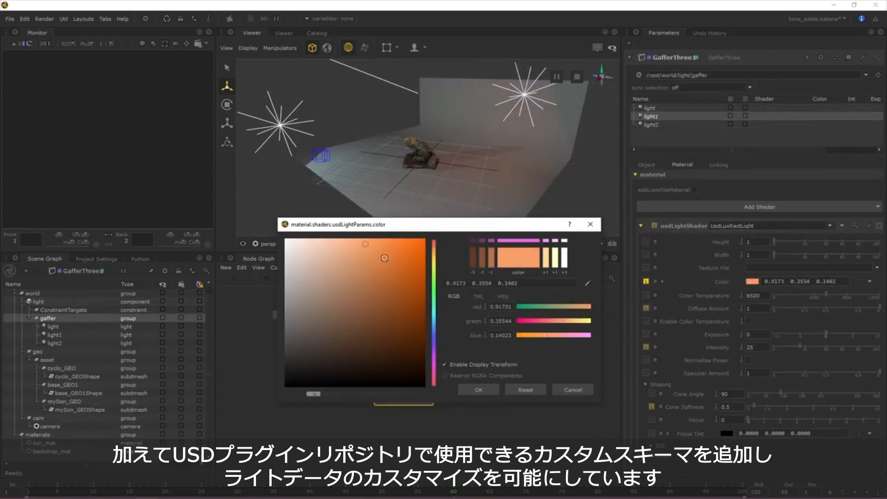
{"action": "left_click_drag", "start_coordinate": [384, 258], "coordinate": [423, 246]}
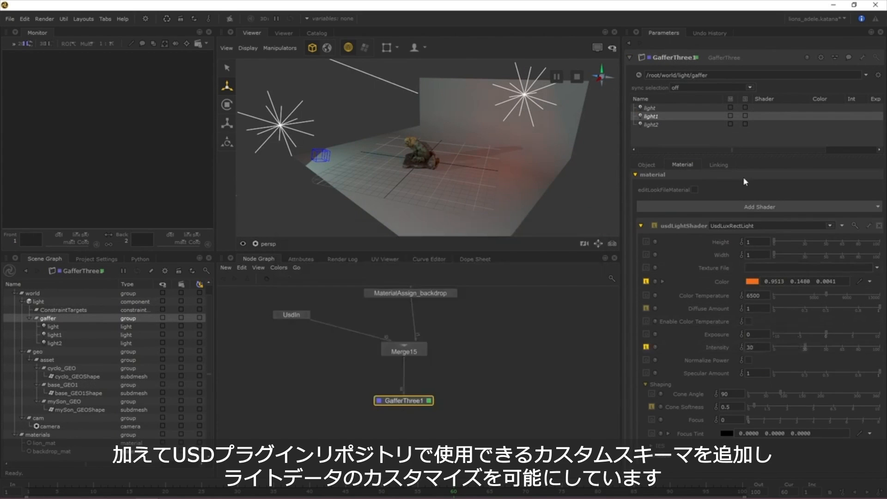
Set the first light's color to magenta (0.8500, 0.0054, 0.5101), and select light2.
{"action": "left_click", "coordinate": [650, 108]}
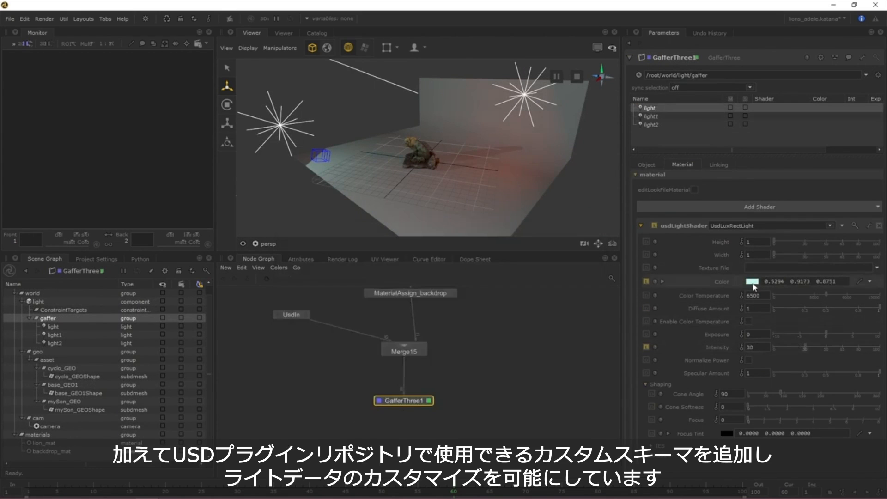
{"action": "left_click", "coordinate": [752, 282]}
{"action": "left_click", "coordinate": [438, 302]}
{"action": "left_click_drag", "start_coordinate": [427, 156], "coordinate": [425, 213]}
{"action": "left_click_drag", "start_coordinate": [386, 251], "coordinate": [417, 238]}
{"action": "left_click", "coordinate": [482, 378]}
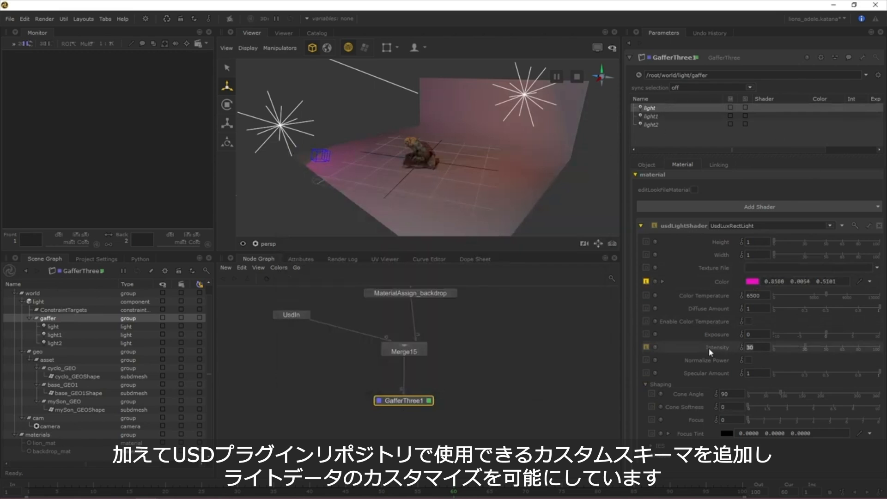
{"action": "left_click", "coordinate": [651, 125]}
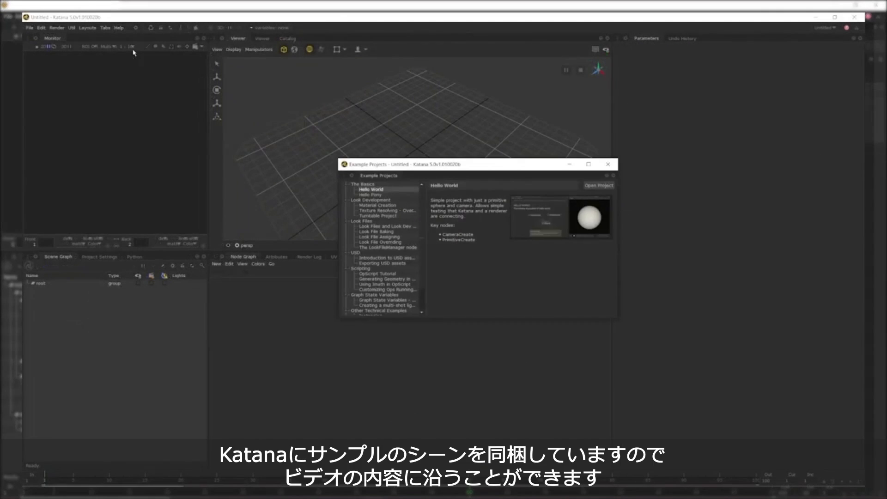
Open the Exporting USD assets example project and examine its nodes for baking out lighting information.
{"action": "left_click", "coordinate": [387, 263]}
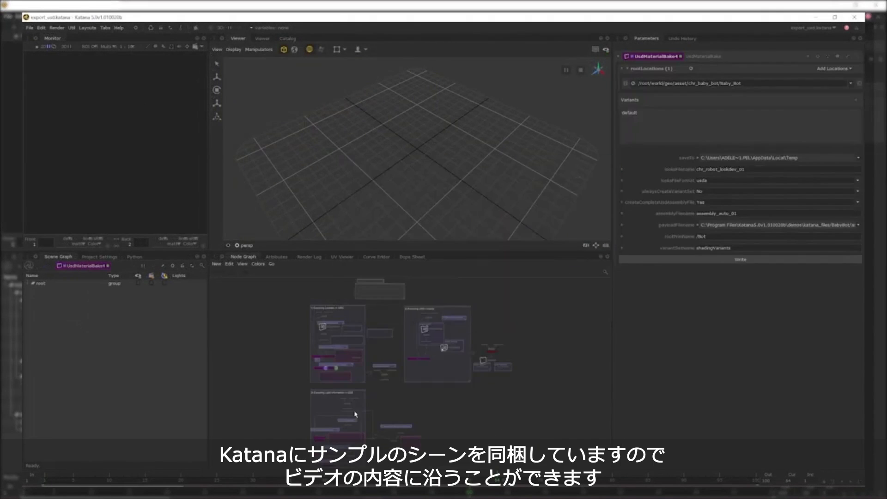
{"action": "scroll", "coordinate": [441, 358], "scroll_direction": "up", "scroll_amount": 5}
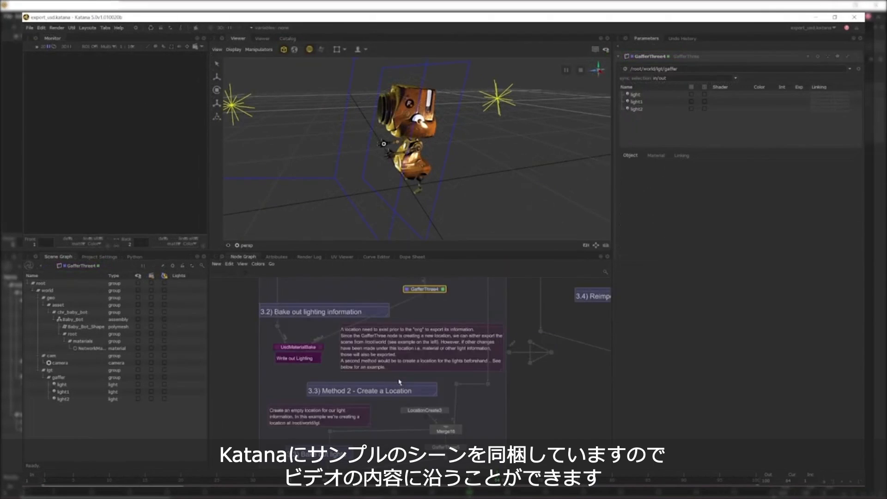
{"action": "middle_click_drag", "start_coordinate": [547, 415], "coordinate": [423, 281]}
{"action": "middle_click_drag", "start_coordinate": [531, 393], "coordinate": [505, 353]}
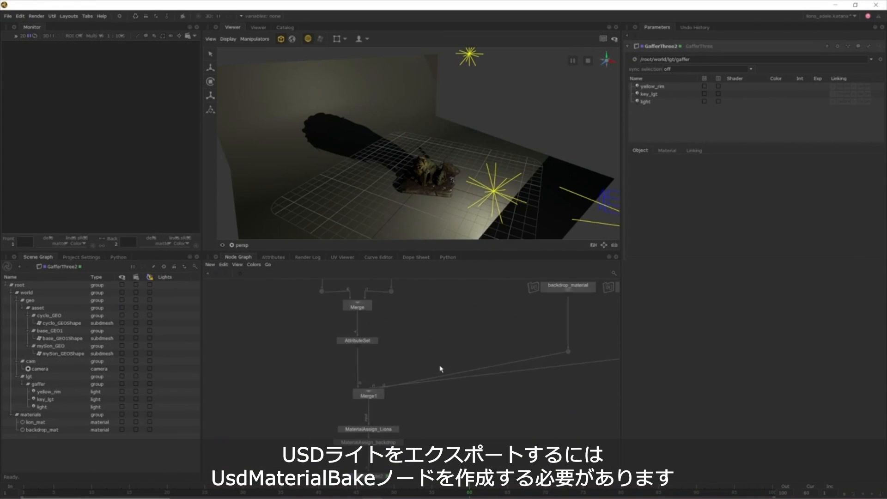
Create a UsdMaterialBake node below GafferThree2 and connect GafferThree2's output to its default input.
{"action": "middle_click_drag", "start_coordinate": [430, 451], "coordinate": [501, 370]}
{"action": "scroll", "coordinate": [501, 370], "scroll_direction": "up", "scroll_amount": 3}
{"action": "middle_click_drag", "start_coordinate": [473, 417], "coordinate": [511, 376]}
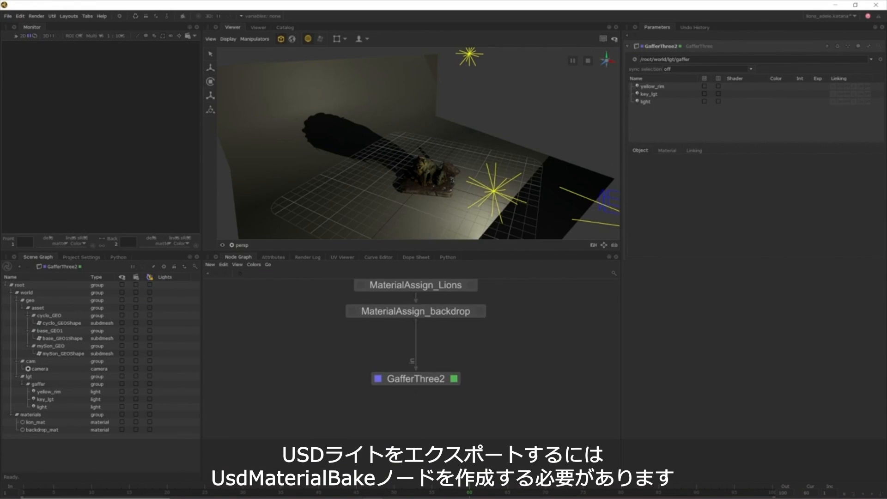
{"action": "middle_click_drag", "start_coordinate": [513, 374], "coordinate": [523, 364]}
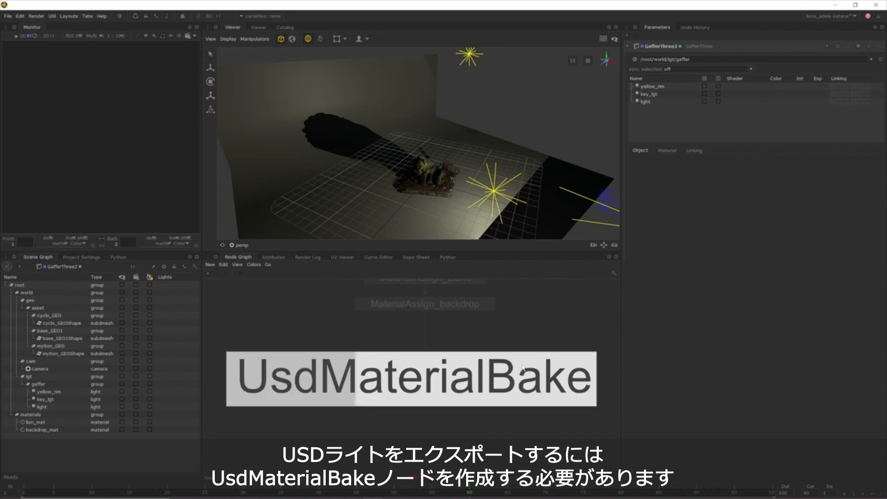
{"action": "key", "text": "Return"}
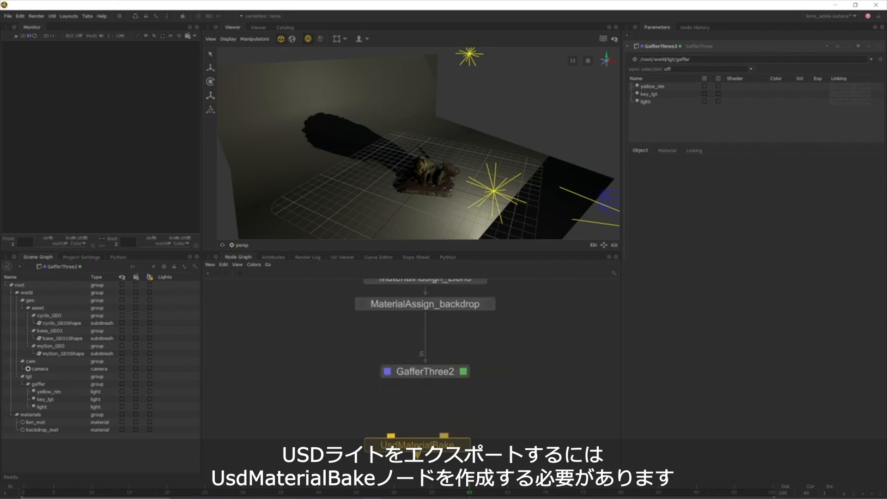
{"action": "left_click", "coordinate": [429, 448]}
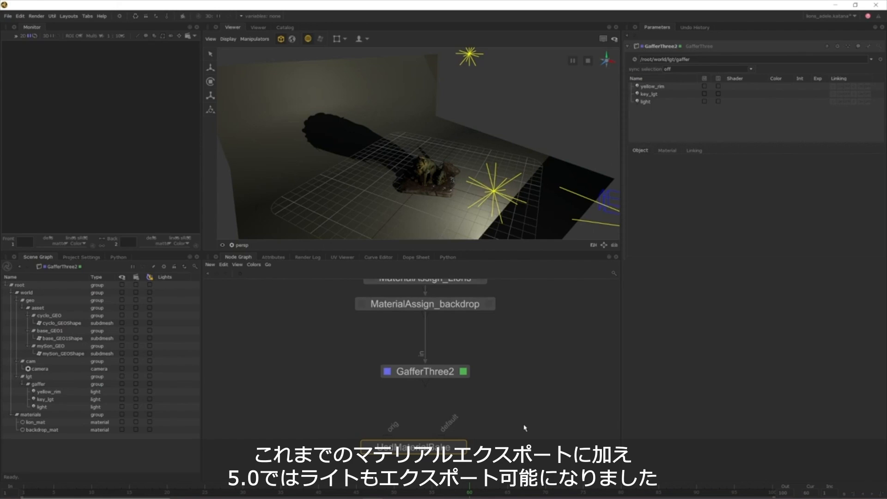
{"action": "left_click_drag", "start_coordinate": [426, 381], "coordinate": [442, 443]}
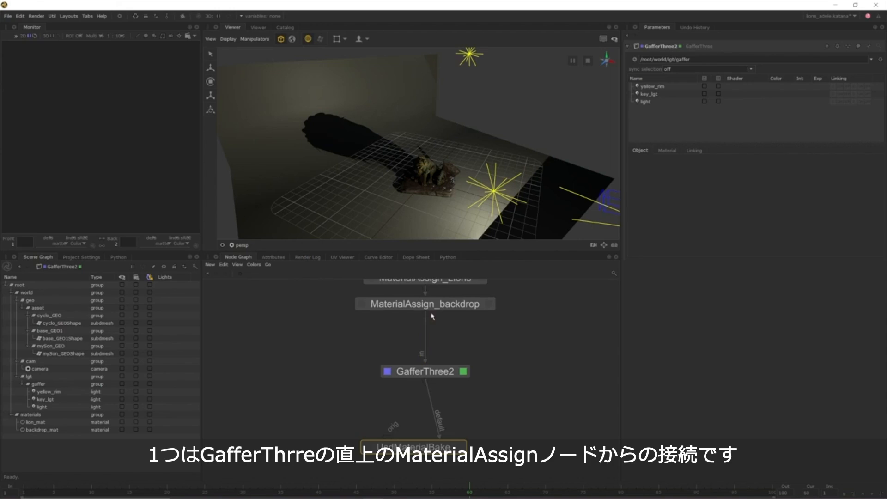
Connect MaterialAssign_backdrop to the UsdMaterialBake orig input and reroute that connection around GafferThree2 with a dot node.
{"action": "left_click_drag", "start_coordinate": [387, 437], "coordinate": [425, 315]}
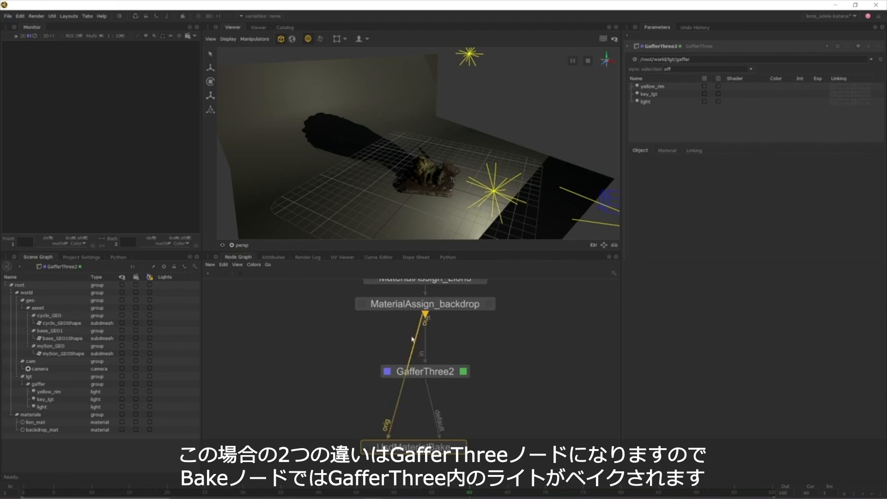
{"action": "key", "text": "period"}
{"action": "left_click_drag", "start_coordinate": [410, 356], "coordinate": [358, 341]}
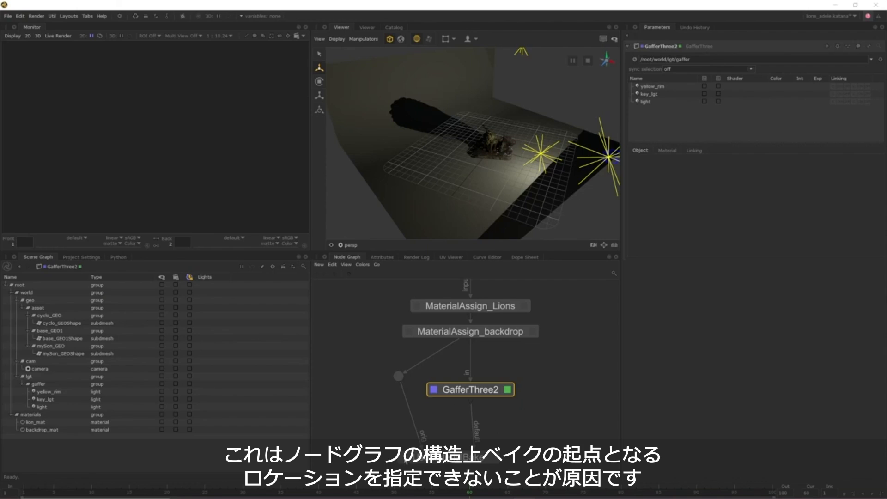
Compare the scene graph at the UsdMaterialBake node with the one at MaterialAssign_backdrop.
{"action": "key", "text": "v"}
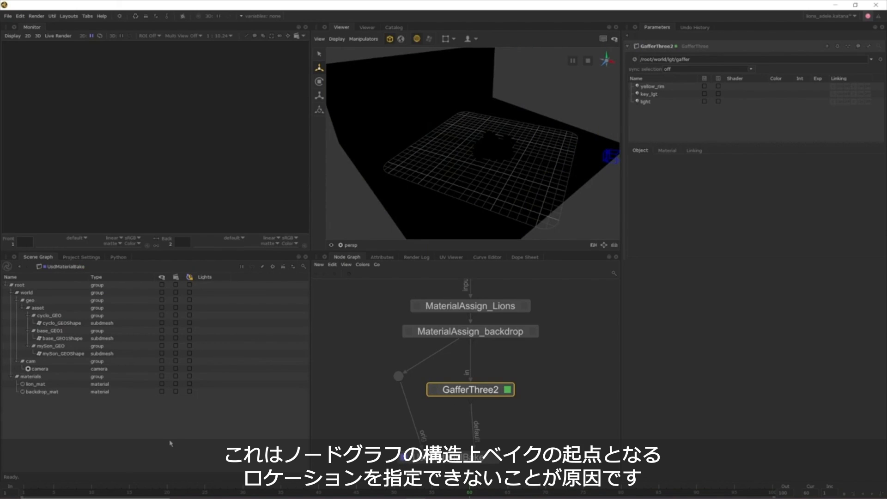
{"action": "left_click", "coordinate": [409, 333]}
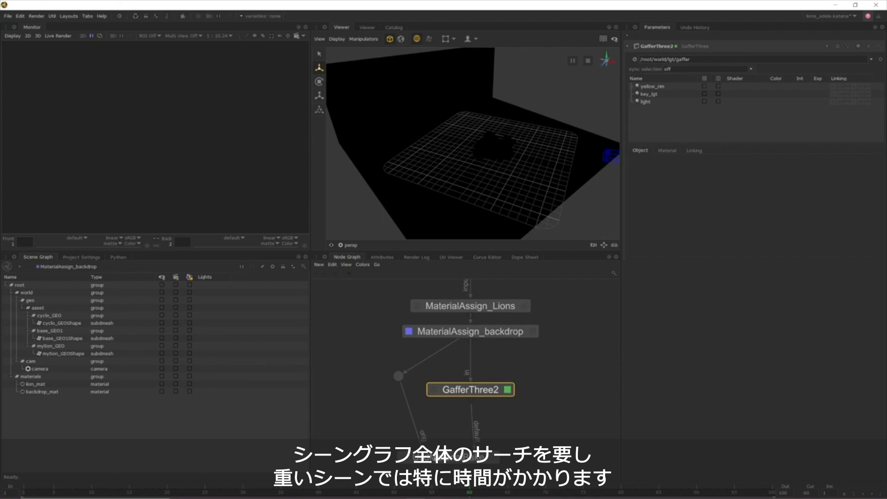
{"action": "left_click", "coordinate": [493, 459]}
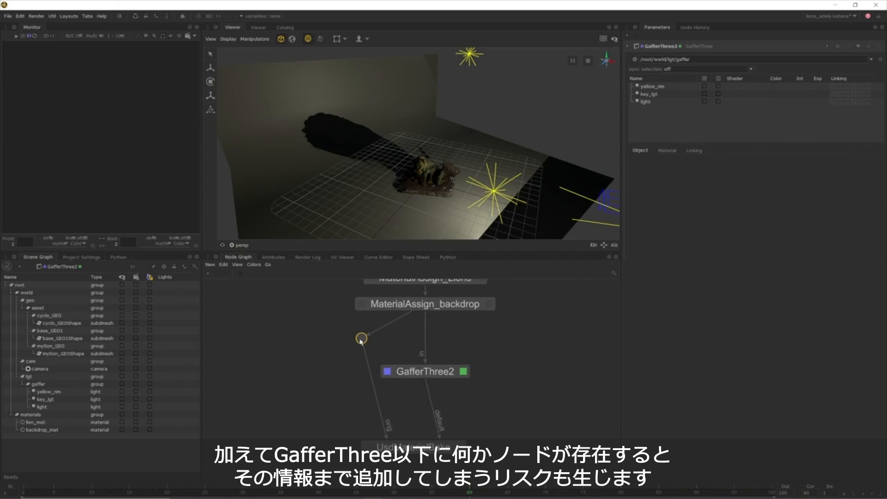
Delete the dot node and disconnect MaterialAssign_backdrop from the UsdMaterialBake orig input.
{"action": "key", "text": "Delete"}
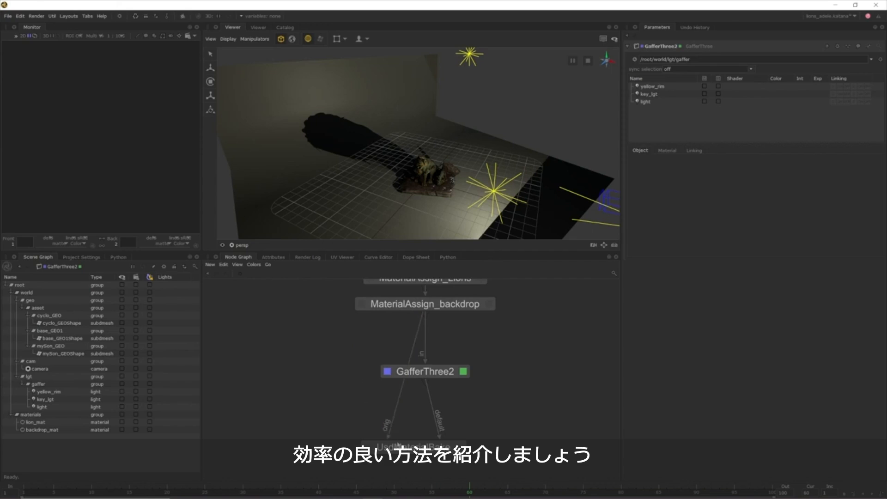
{"action": "left_click_drag", "start_coordinate": [388, 436], "coordinate": [294, 360]}
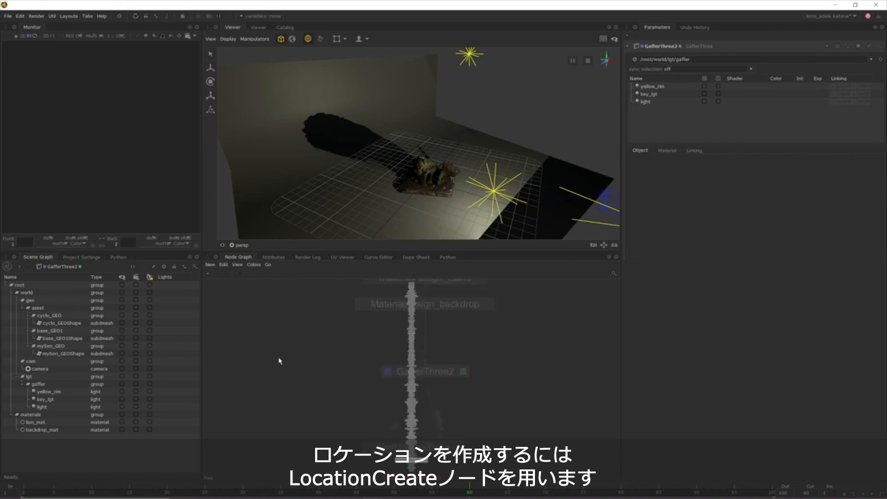
Create a LocationCreate node and place it to the left of GafferThree2.
{"action": "key", "text": "Return"}
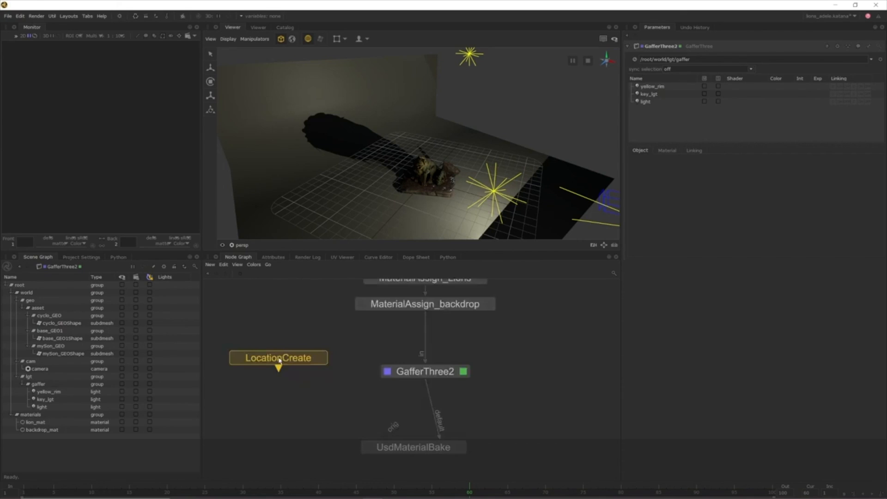
{"action": "left_click", "coordinate": [273, 365]}
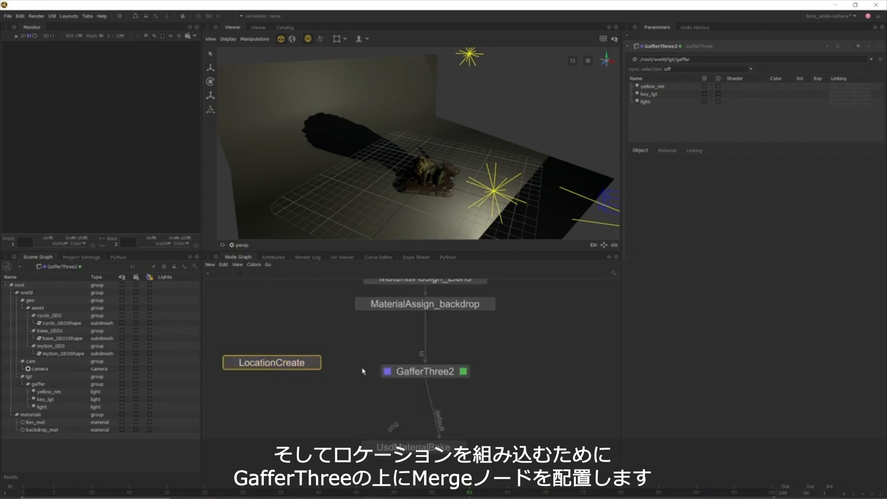
Move GafferThree2 and the bake node down, and insert a Merge node between MaterialAssign_backdrop and GafferThree2.
{"action": "left_click_drag", "start_coordinate": [482, 470], "coordinate": [482, 471]}
{"action": "left_click_drag", "start_coordinate": [442, 370], "coordinate": [441, 445]}
{"action": "left_click", "coordinate": [465, 390]}
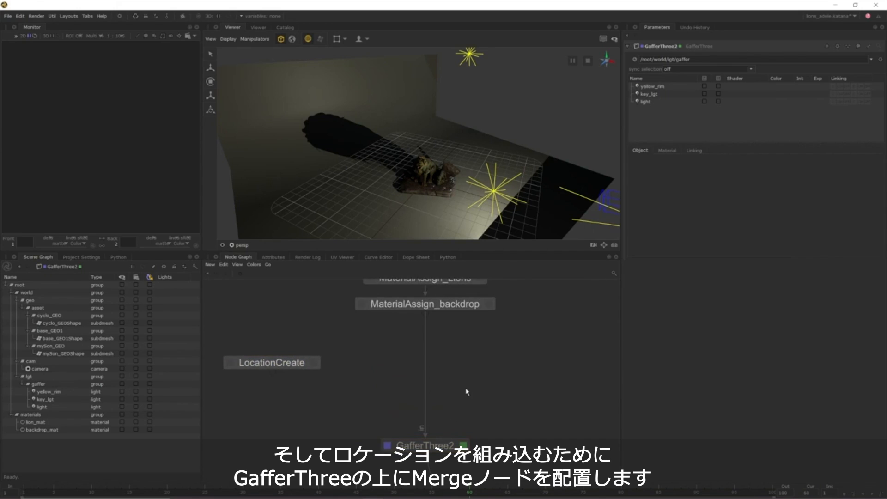
{"action": "key", "text": "Tab"}
{"action": "type", "text": "Merge"}
{"action": "key", "text": "Return"}
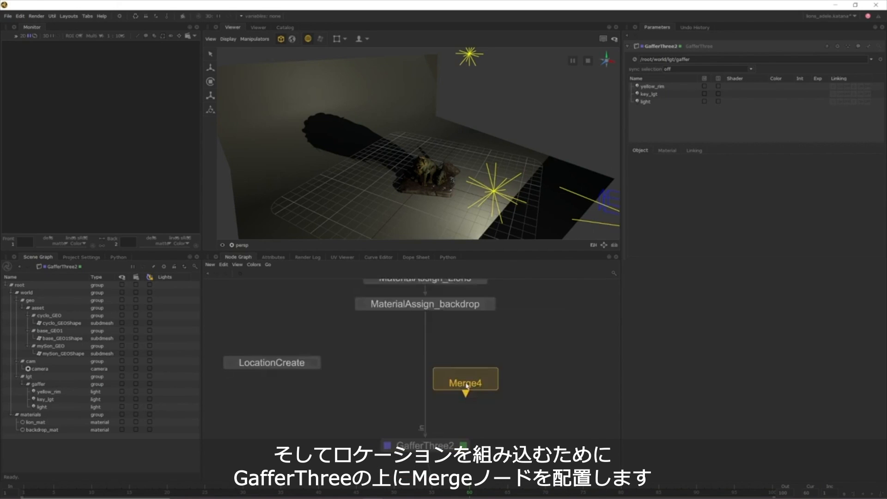
{"action": "left_click", "coordinate": [429, 393]}
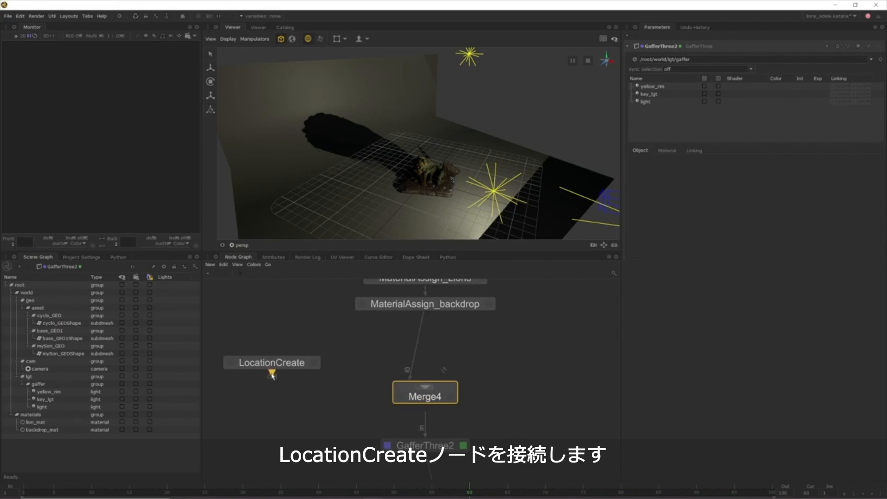
Connect LocationCreate to the second input of Merge4 and set its location to /root/world/lgt.
{"action": "left_click_drag", "start_coordinate": [272, 372], "coordinate": [443, 380]}
{"action": "left_click_drag", "start_coordinate": [293, 362], "coordinate": [297, 340]}
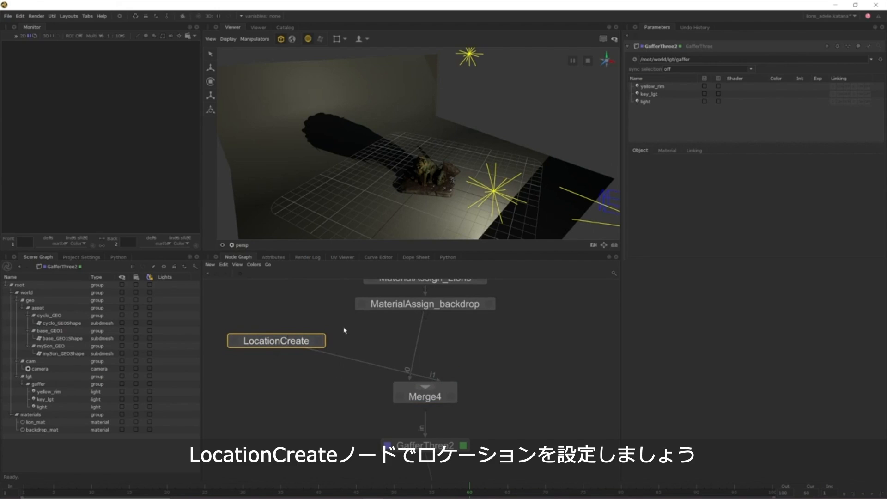
{"action": "left_click", "coordinate": [319, 341]}
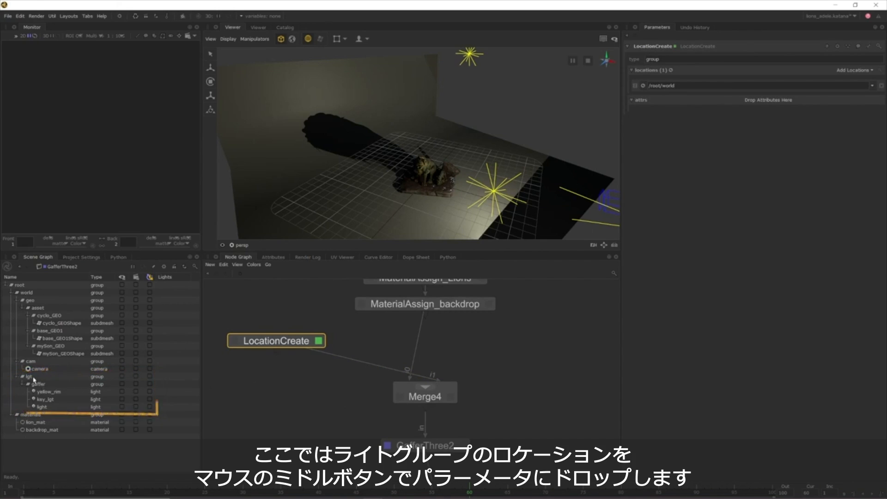
{"action": "middle_click_drag", "start_coordinate": [34, 380], "coordinate": [724, 89]}
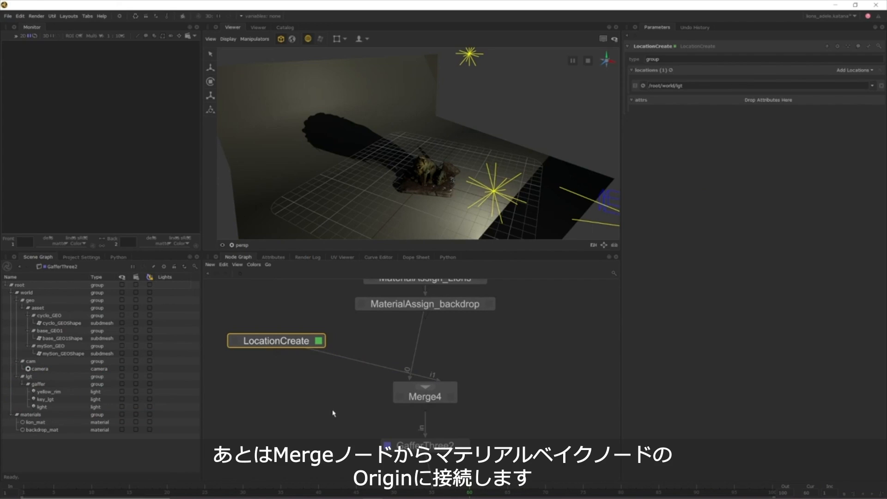
Connect Merge4 to the orig input of UsdMaterialBake and compare the scene at Merge4 with the one at GafferThree2.
{"action": "middle_click_drag", "start_coordinate": [334, 413], "coordinate": [342, 374]}
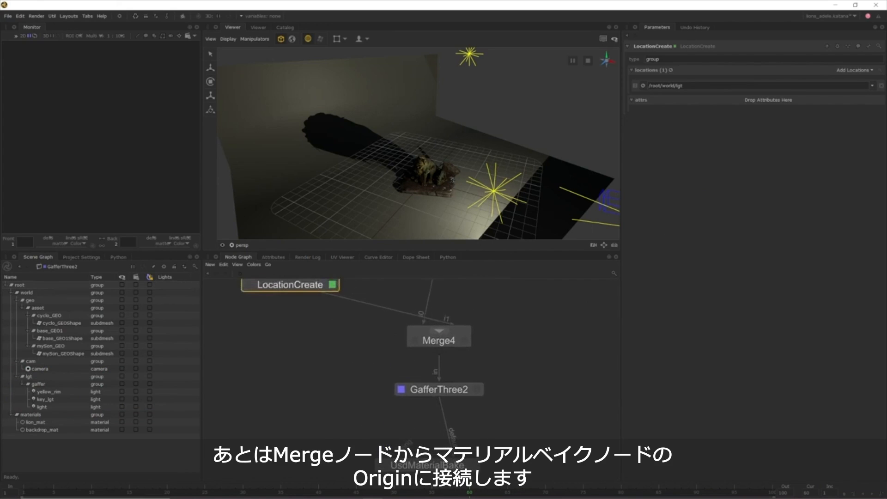
{"action": "left_click_drag", "start_coordinate": [402, 457], "coordinate": [430, 339]}
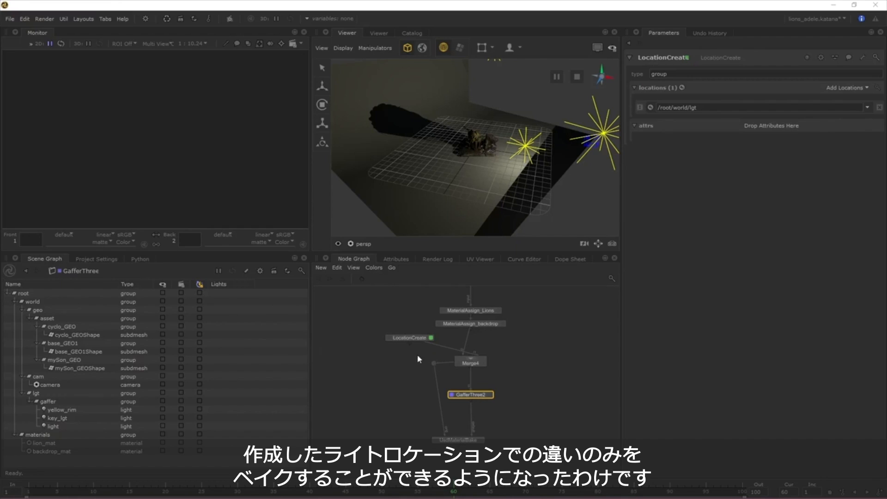
{"action": "left_click", "coordinate": [457, 363]}
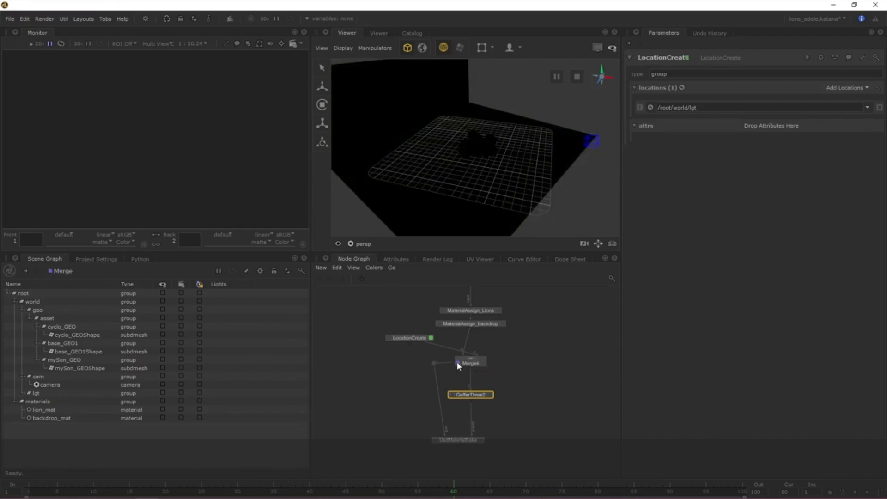
{"action": "left_click", "coordinate": [409, 340]}
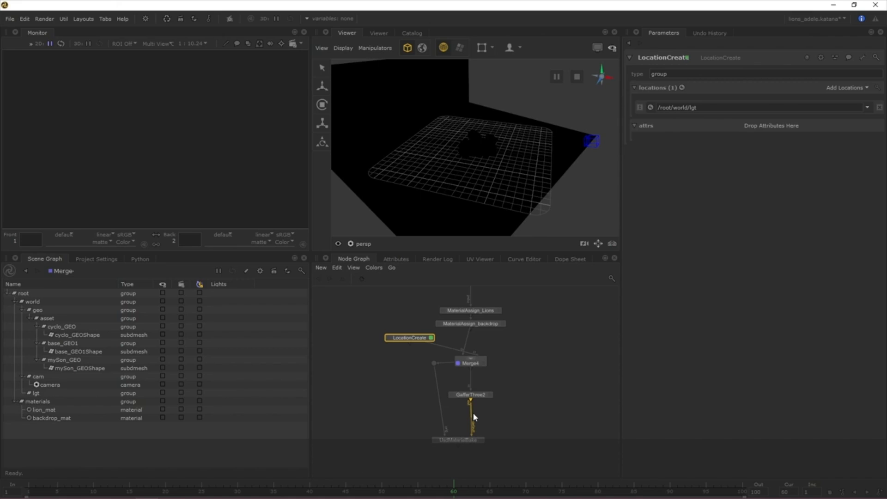
{"action": "left_click", "coordinate": [453, 394]}
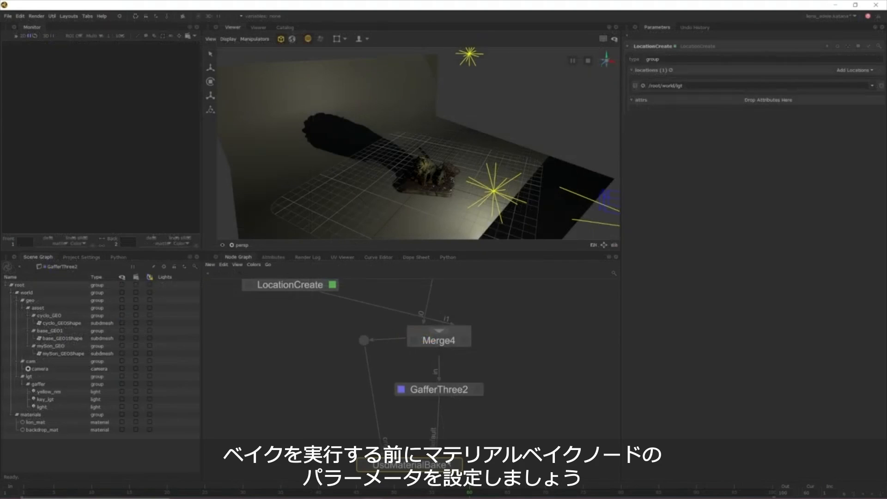
Set UsdMaterialBake's root location to /root/world/lgt and its saveTo folder to F:/WORK_STUFF/KATANA/USD_WORKFLOW/ASSETS/Lion_multi_light/.
{"action": "left_click", "coordinate": [456, 464]}
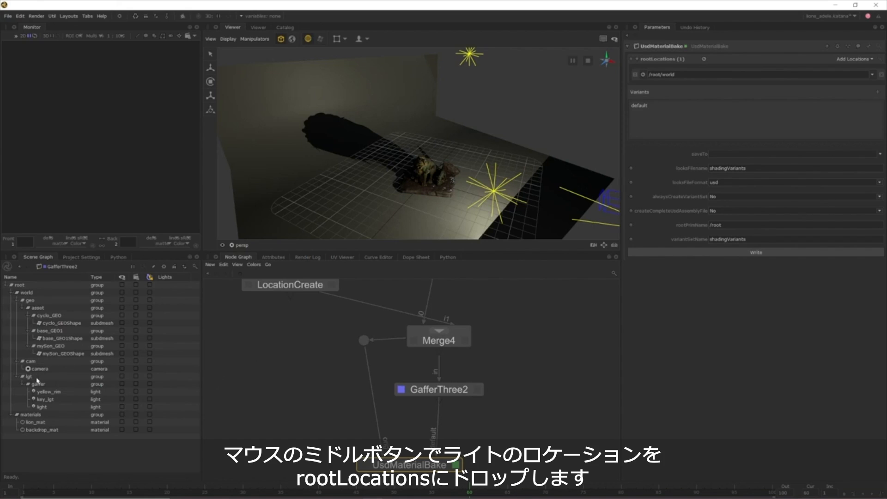
{"action": "middle_click_drag", "start_coordinate": [38, 378], "coordinate": [717, 74]}
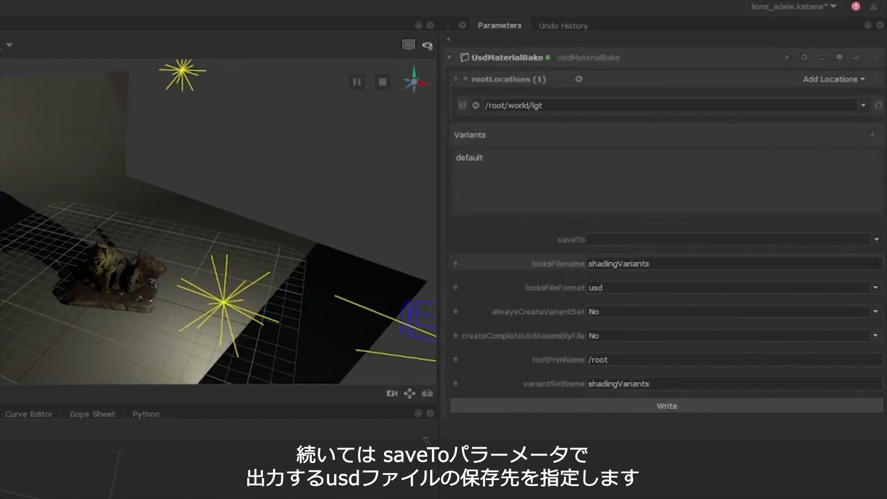
{"action": "left_click", "coordinate": [877, 239]}
{"action": "left_click", "coordinate": [848, 257]}
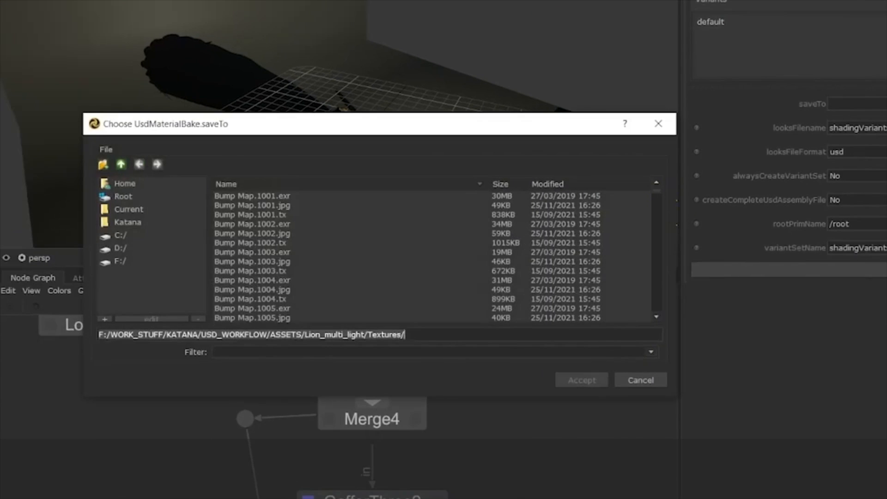
{"action": "left_click", "coordinate": [133, 164]}
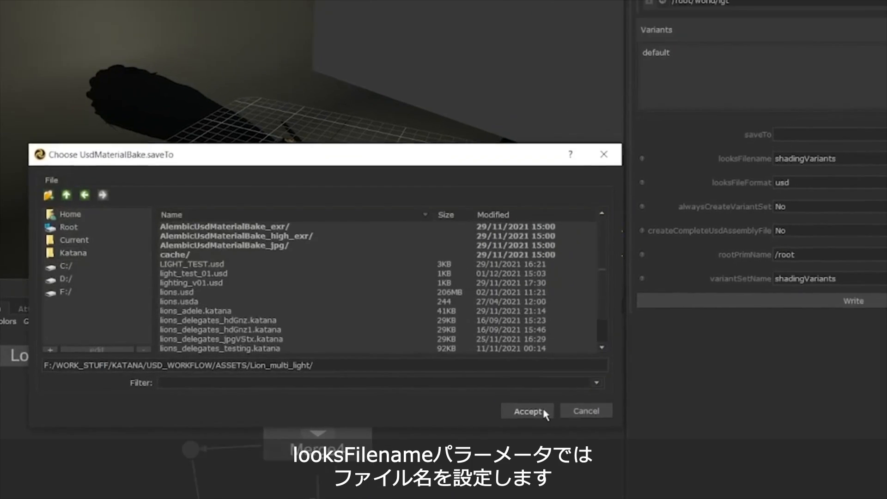
{"action": "left_click", "coordinate": [582, 380]}
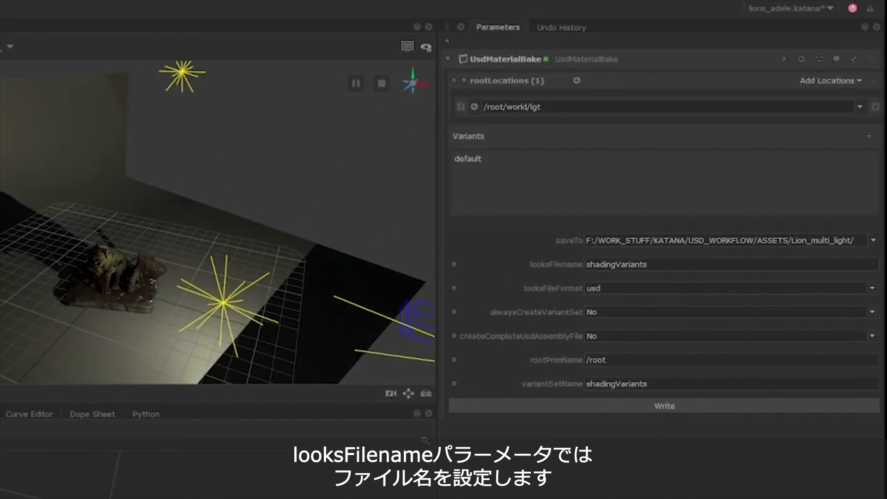
Write the light bake with the looks filename LIGHTING_001 and the root prim name /lights.
{"action": "double_click", "coordinate": [578, 263]}
{"action": "type", "text": "LIGHTING_001"}
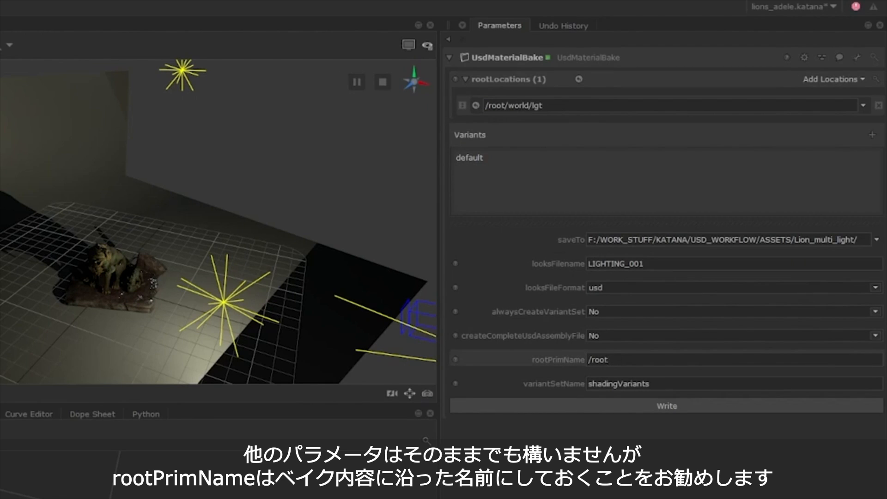
{"action": "left_click_drag", "start_coordinate": [609, 360], "coordinate": [592, 360]}
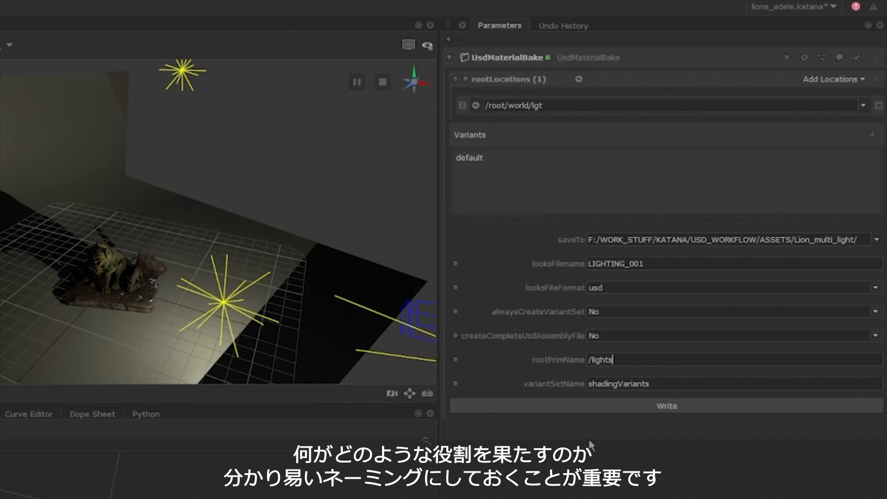
{"action": "left_click", "coordinate": [664, 407]}
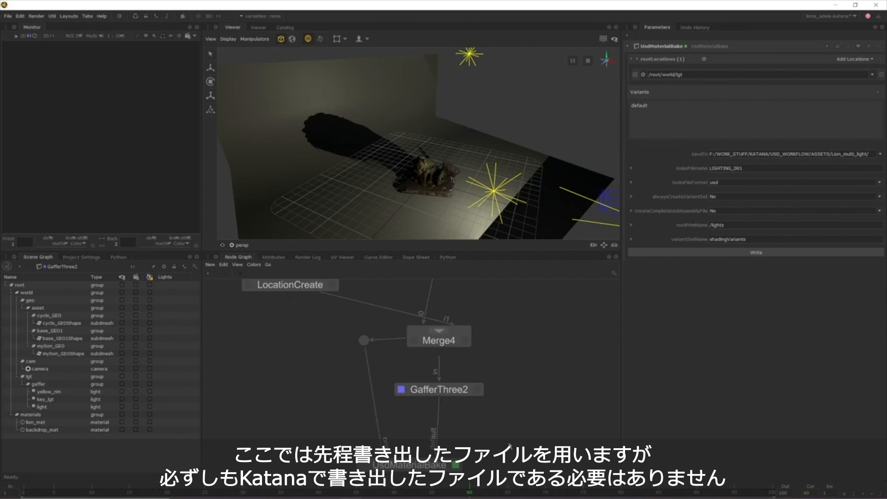
Create a UsdIn node and place it to the right of Merge4.
{"action": "key", "text": "Tab"}
{"action": "type", "text": "usdi"}
{"action": "key", "text": "Up"}
{"action": "key", "text": "Up"}
{"action": "key", "text": "Up"}
{"action": "key", "text": "Up"}
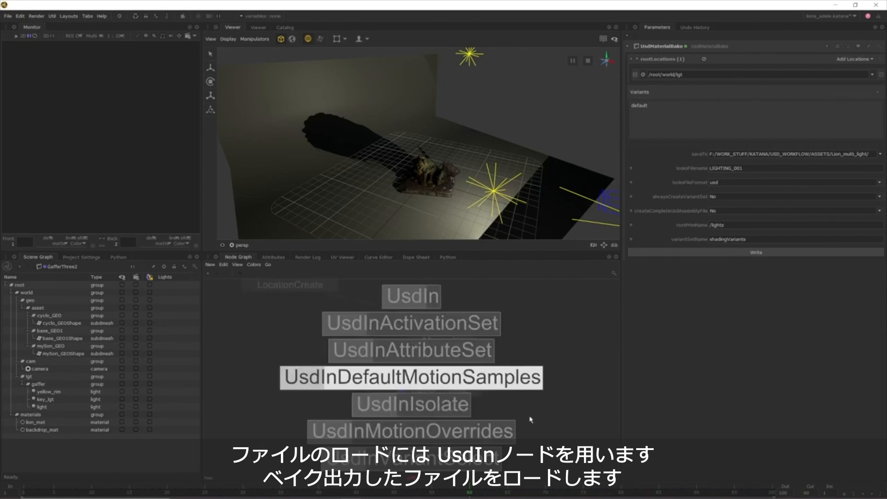
{"action": "key", "text": "Return"}
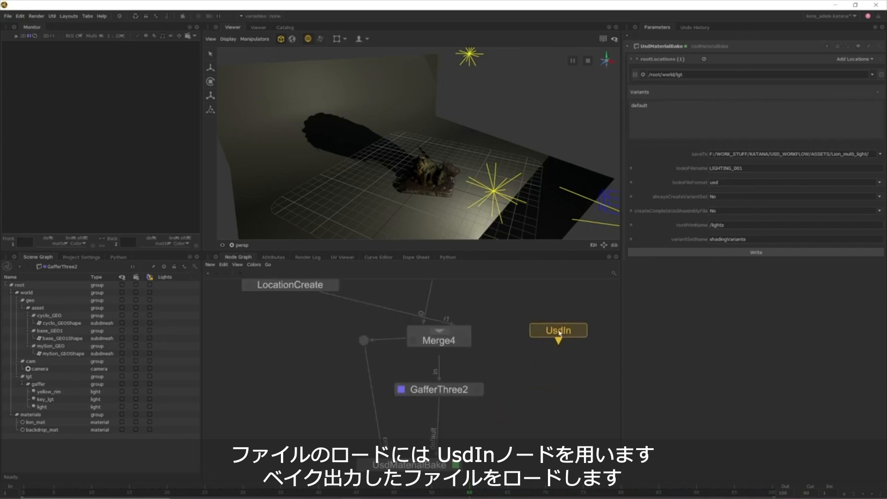
{"action": "left_click", "coordinate": [559, 331]}
Load LIGHTING_001.usd from the Lion_multi_light folder into the UsdIn node.
{"action": "scroll", "coordinate": [403, 377], "scroll_direction": "down", "scroll_amount": 3}
{"action": "left_click", "coordinate": [488, 355]}
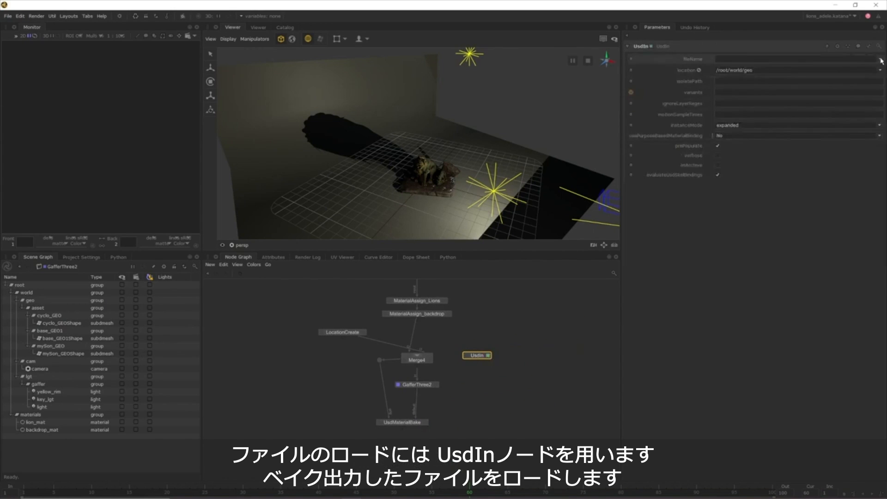
{"action": "left_click", "coordinate": [875, 61]}
{"action": "left_click", "coordinate": [832, 68]}
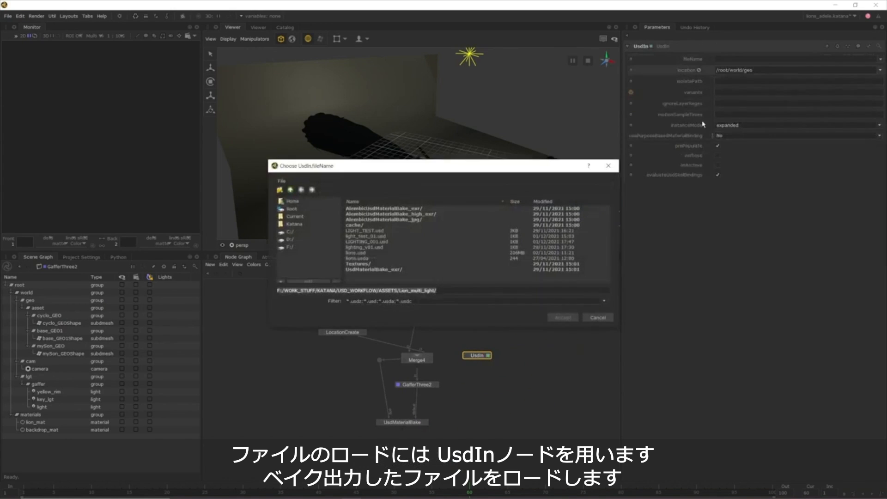
{"action": "left_click", "coordinate": [402, 242]}
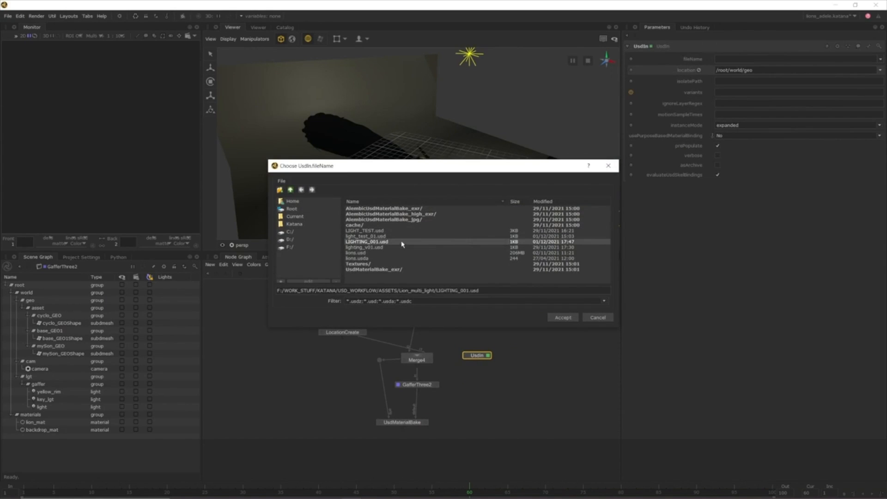
{"action": "left_click", "coordinate": [561, 317]}
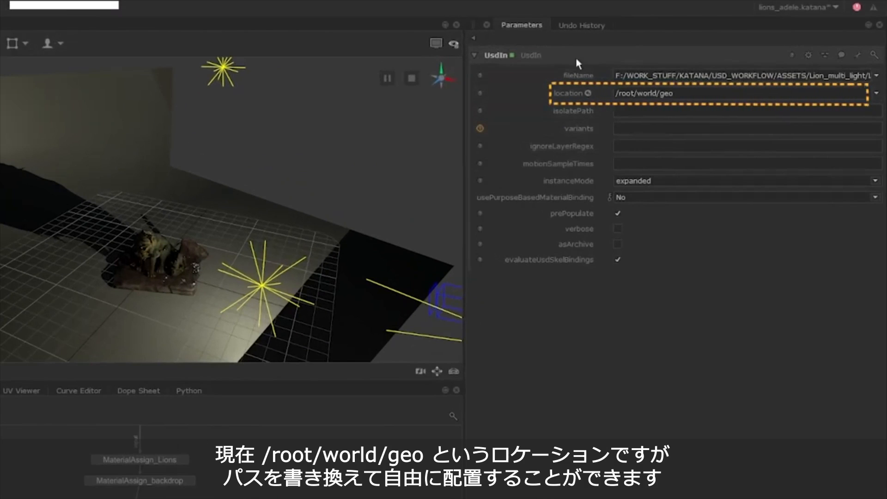
Set the UsdIn location to /root/world and view the imported lights from that node.
{"action": "left_click_drag", "start_coordinate": [673, 93], "coordinate": [659, 94]}
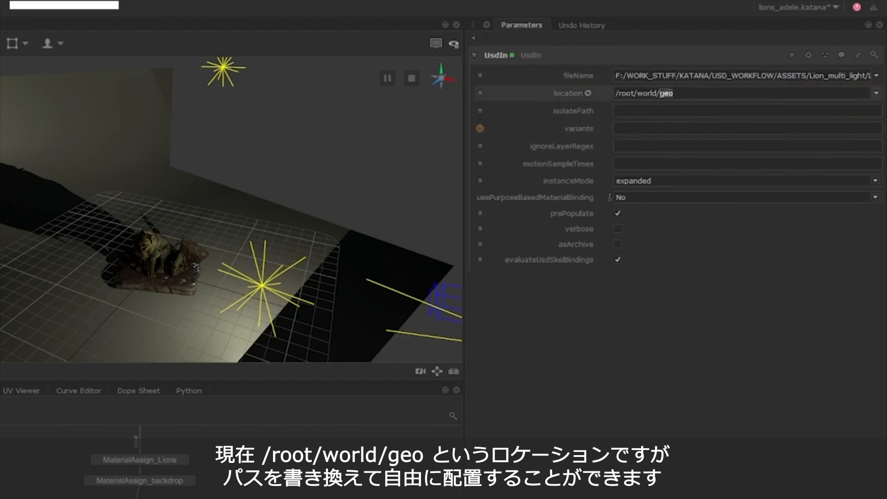
{"action": "key", "text": "BackSpace"}
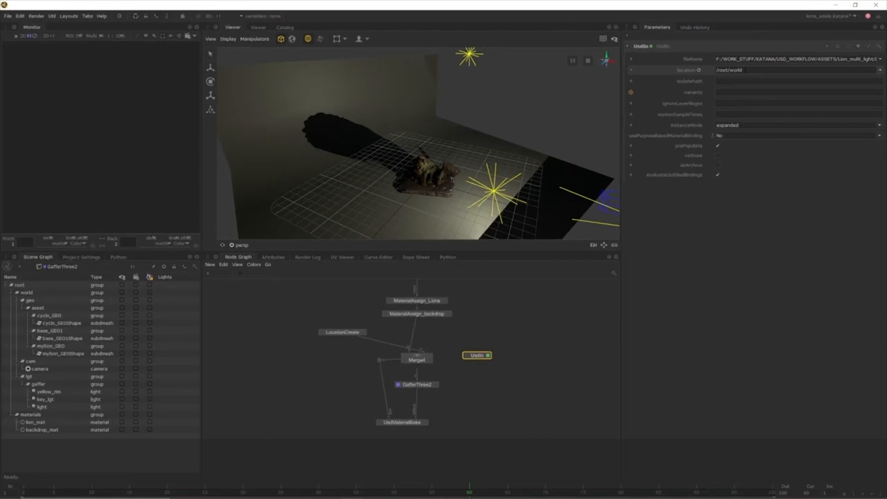
{"action": "left_click", "coordinate": [467, 356]}
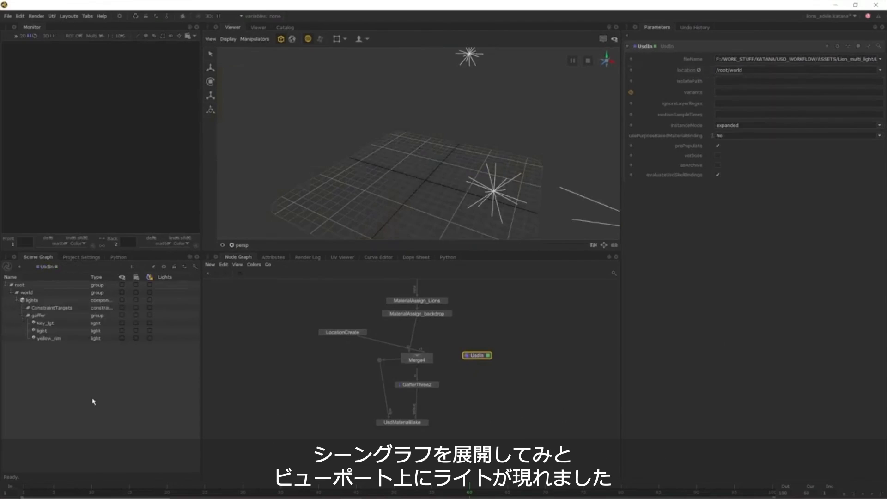
{"action": "right_click_drag", "start_coordinate": [535, 193], "coordinate": [446, 174], "text": "alt"}
{"action": "left_click_drag", "start_coordinate": [446, 173], "coordinate": [467, 175], "text": "alt"}
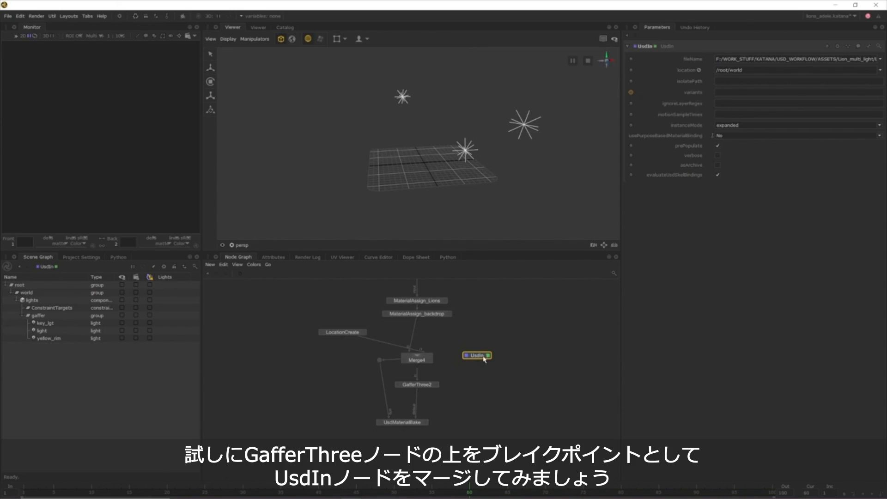
Move UsdIn further to the right and create a Merge node below it.
{"action": "left_click_drag", "start_coordinate": [484, 359], "coordinate": [527, 353]}
{"action": "left_click", "coordinate": [503, 383]}
{"action": "key", "text": "Tab"}
{"action": "type", "text": "Merge"}
{"action": "key", "text": "Return"}
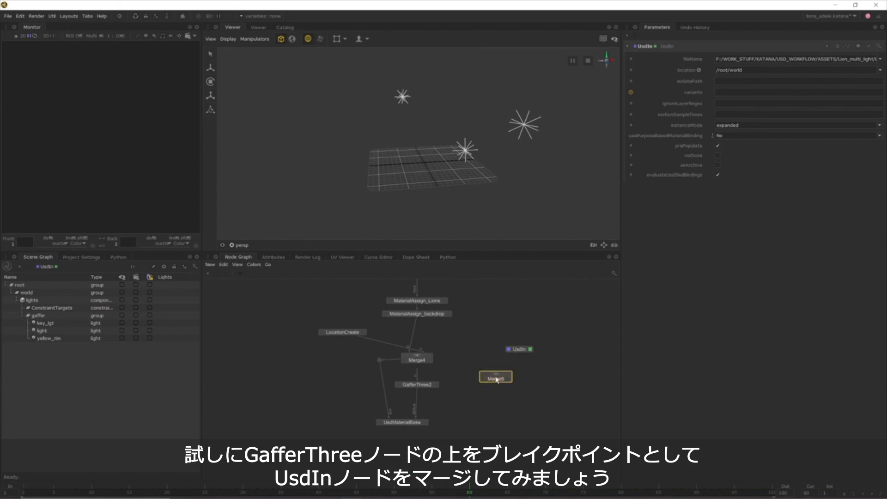
Connect MaterialAssign_backdrop and UsdIn to Merge5 and view the combined geometry and lights.
{"action": "left_click", "coordinate": [497, 379]}
{"action": "left_click_drag", "start_coordinate": [424, 331], "coordinate": [506, 374]}
{"action": "left_click_drag", "start_coordinate": [506, 374], "coordinate": [505, 375]}
{"action": "left_click", "coordinate": [482, 380]}
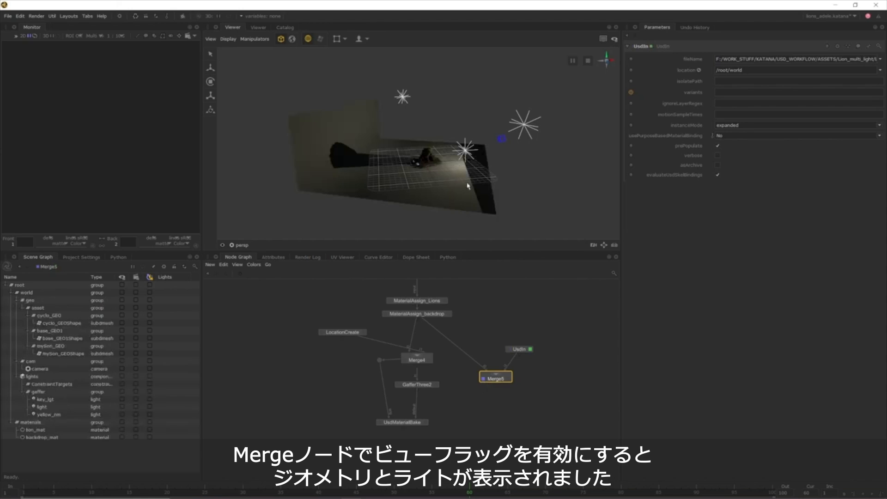
{"action": "scroll", "coordinate": [479, 177], "scroll_direction": "up", "scroll_amount": 2}
{"action": "mouse_move", "coordinate": [480, 176]}
{"action": "left_mouse_down", "text": "alt"}
{"action": "mouse_move", "coordinate": [419, 183]}
{"action": "mouse_move", "coordinate": [461, 172]}
{"action": "mouse_move", "coordinate": [465, 179]}
{"action": "left_mouse_up", "text": "alt"}
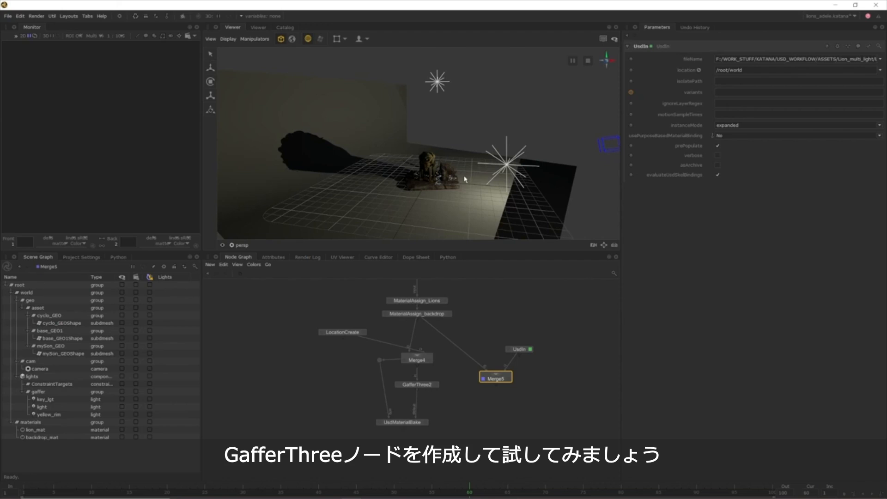
Create a GafferThree node below Merge5, connect Merge5 to its input, and view the scene from it.
{"action": "key", "text": "Tab"}
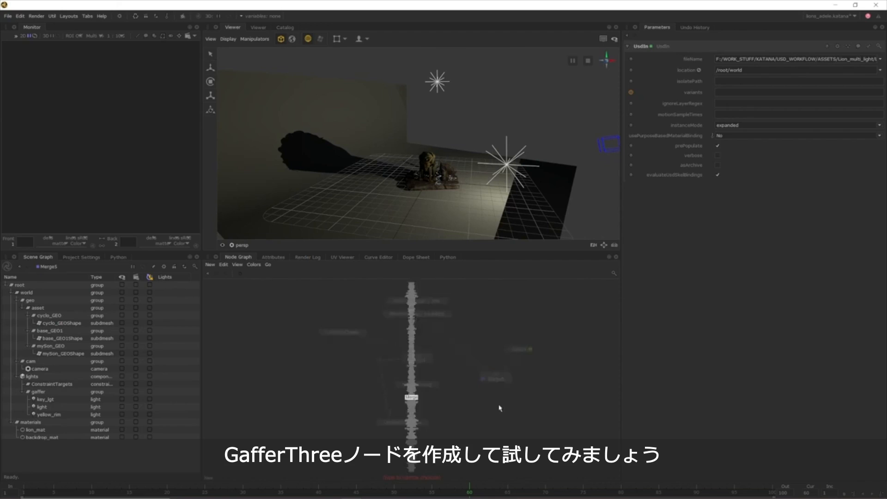
{"action": "type", "text": "GafferThree"}
{"action": "key", "text": "Return"}
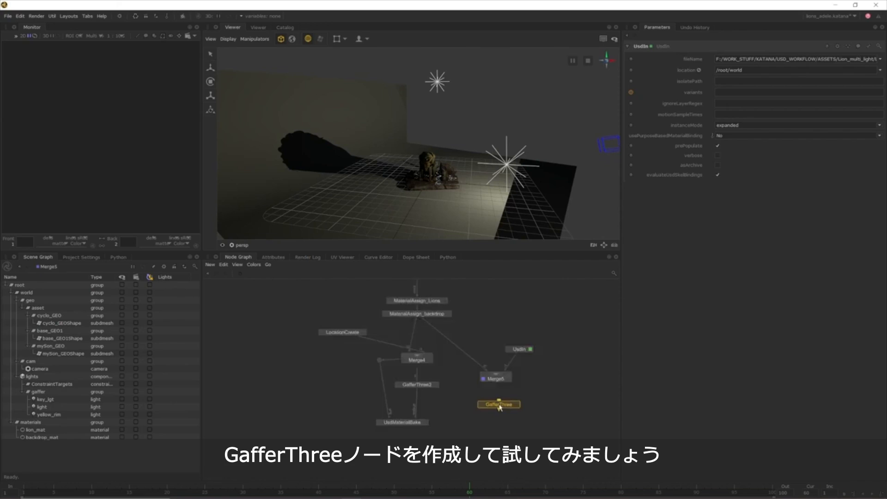
{"action": "left_click", "coordinate": [496, 405]}
{"action": "left_click", "coordinate": [495, 383]}
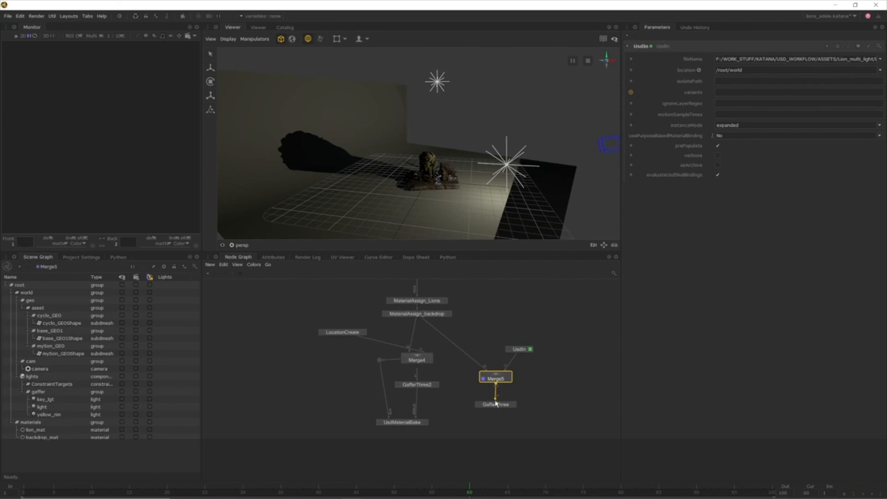
{"action": "left_click_drag", "start_coordinate": [496, 386], "coordinate": [496, 405]}
{"action": "left_click", "coordinate": [479, 405]}
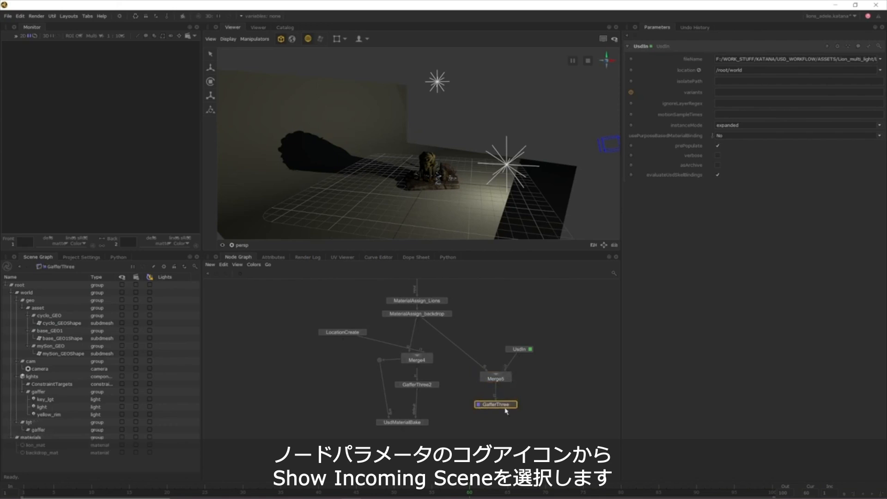
Show the incoming scene in the new GafferThree node and set its path to /root/world/lights/gaffer.
{"action": "left_click", "coordinate": [513, 405]}
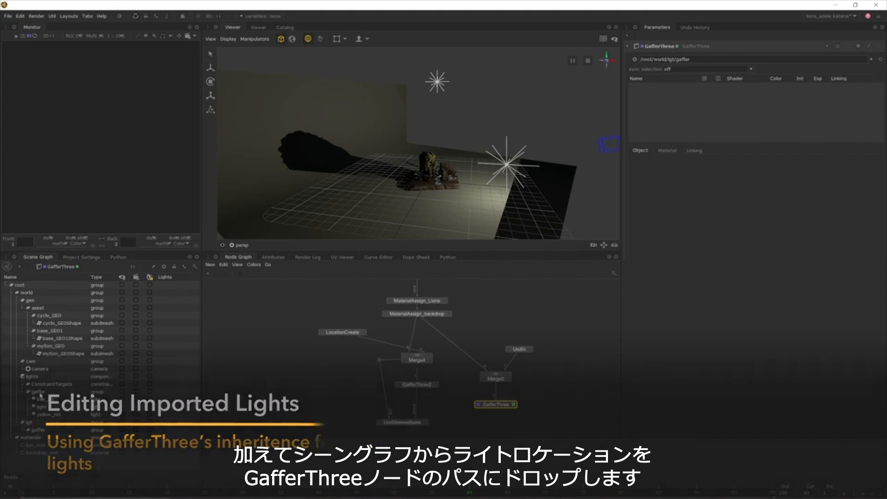
{"action": "left_click_drag", "start_coordinate": [40, 395], "coordinate": [702, 60]}
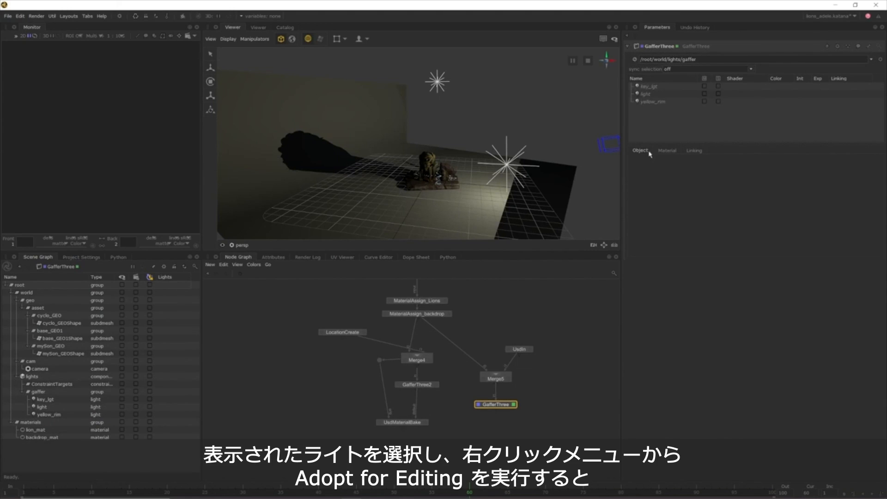
Adopt the incoming lights key_lgt, light and yellow_rim for editing in the GafferThree node.
{"action": "left_click", "coordinate": [660, 87]}
{"action": "left_click", "coordinate": [657, 102], "text": "shift"}
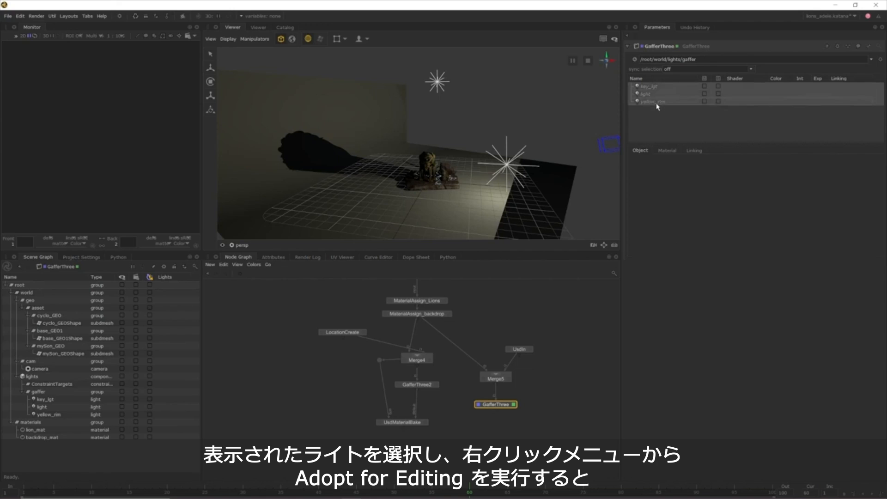
{"action": "right_click", "coordinate": [658, 106]}
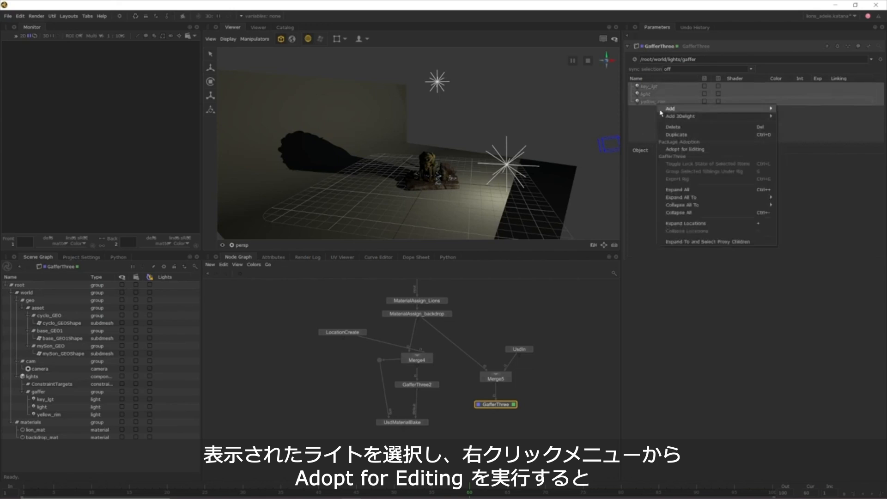
{"action": "left_click", "coordinate": [691, 150]}
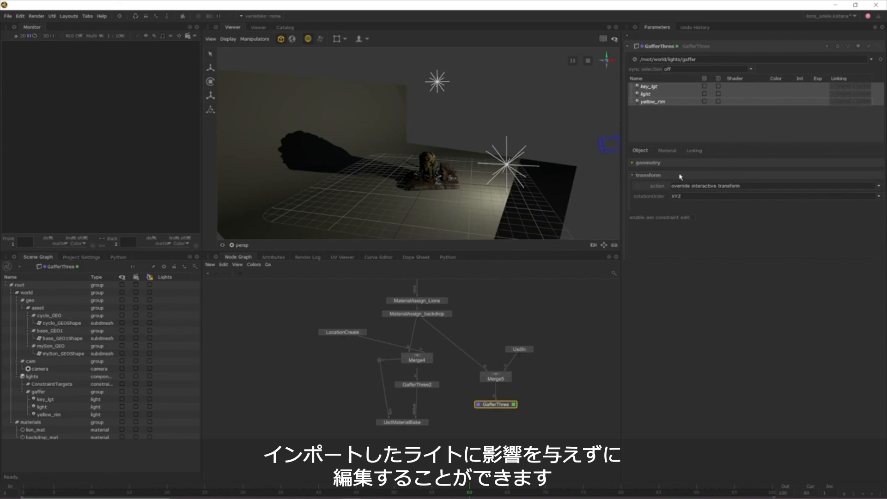
Change the light shader color of key_lgt to an orange tone in its material settings.
{"action": "left_click", "coordinate": [649, 87]}
{"action": "left_click", "coordinate": [659, 199]}
{"action": "left_click", "coordinate": [729, 243]}
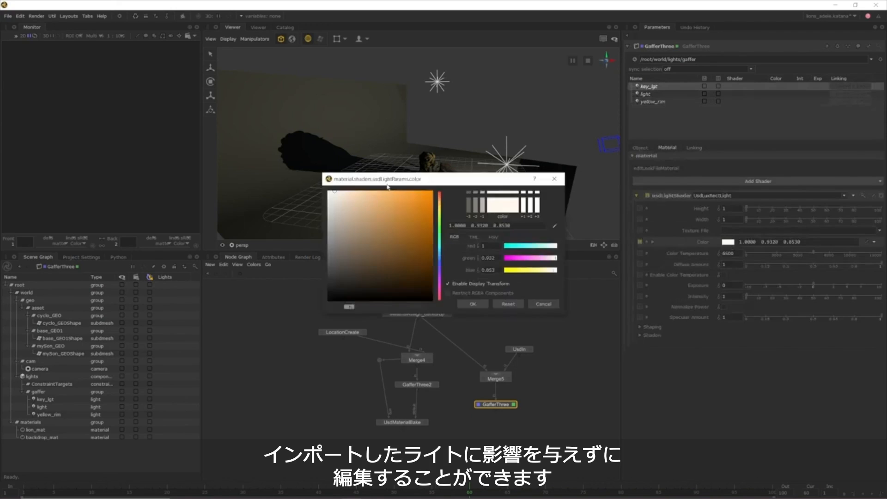
{"action": "left_click_drag", "start_coordinate": [389, 179], "coordinate": [380, 265]}
{"action": "left_click_drag", "start_coordinate": [389, 291], "coordinate": [401, 285]}
{"action": "left_click", "coordinate": [464, 389]}
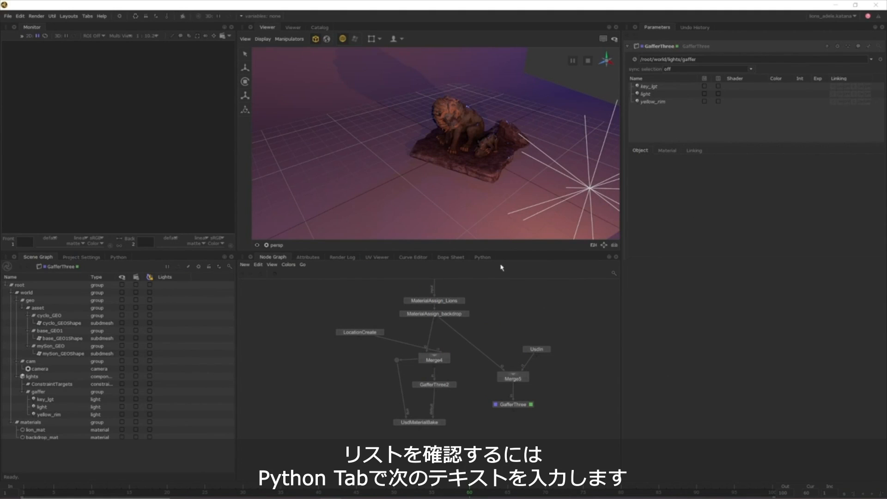
Run a Python script with the lines "from fnpxr import Sdr", "registry = Sdr.Registry()" and "print (registry.GetNodeNames())" to list the registered shader nodes.
{"action": "left_click", "coordinate": [481, 259]}
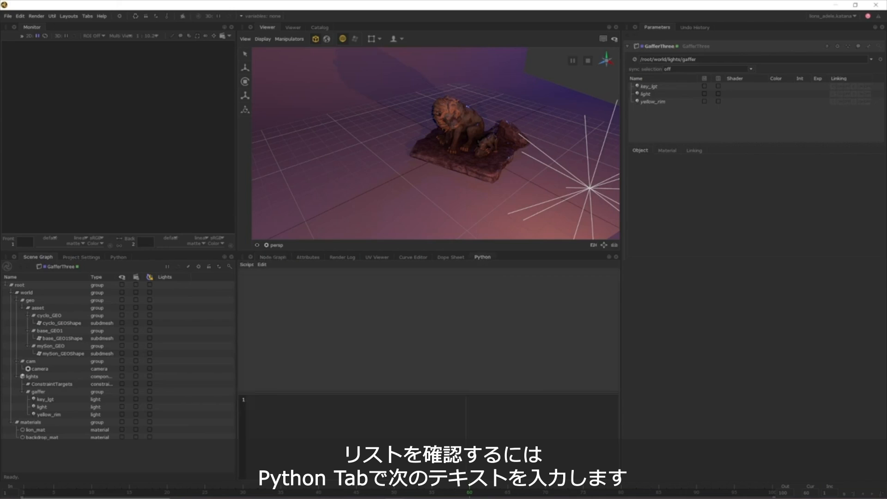
{"action": "left_click", "coordinate": [406, 410]}
{"action": "type", "text": "from fnpxr import Sdr"}
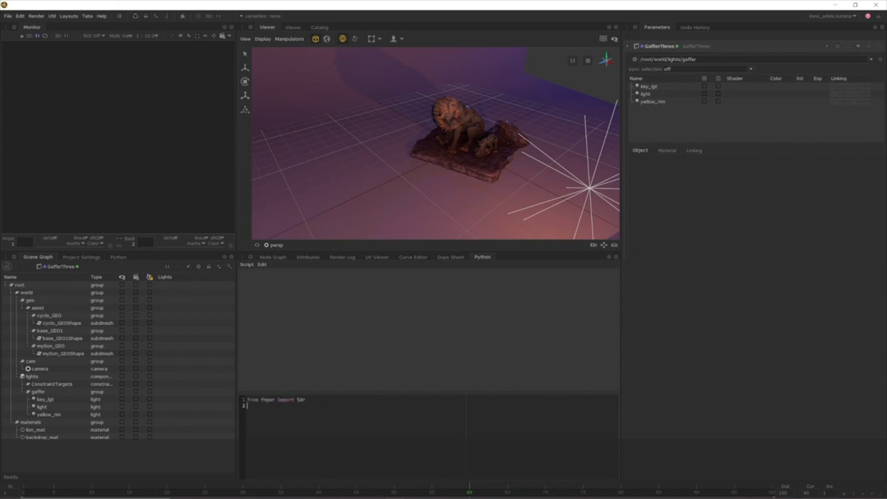
{"action": "key", "text": "Return"}
{"action": "type", "text": "registry = Sdr.Registry()"}
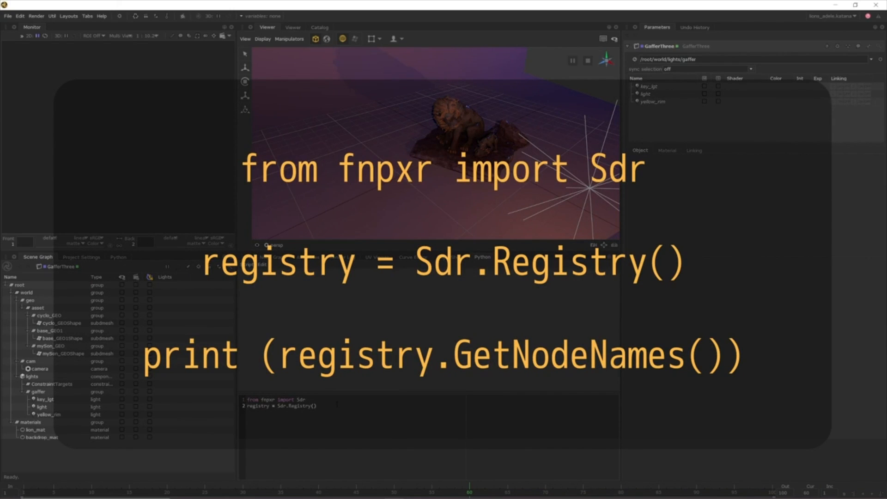
{"action": "key", "text": "Return"}
{"action": "type", "text": "print (registry.GetNodeNames())"}
{"action": "key", "text": "ctrl+Return"}
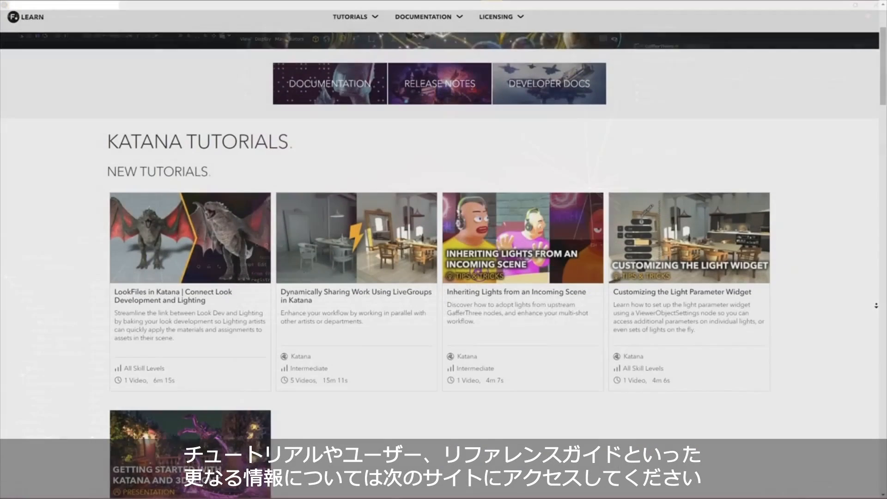
Look through the Katana tutorials page on the Foundry Learn website, from the new tutorials to the getting-started section.
{"action": "scroll", "coordinate": [876, 305], "scroll_direction": "down", "scroll_amount": 3}
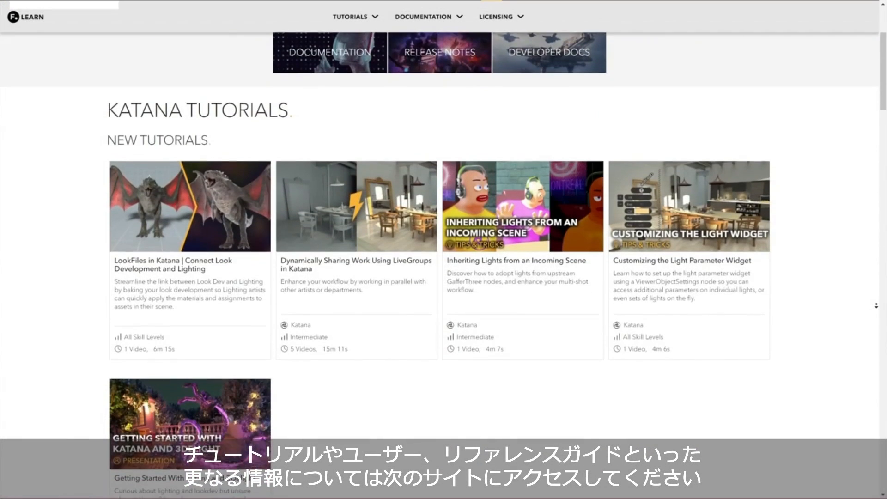
{"action": "scroll", "coordinate": [877, 305], "scroll_direction": "down", "scroll_amount": 3}
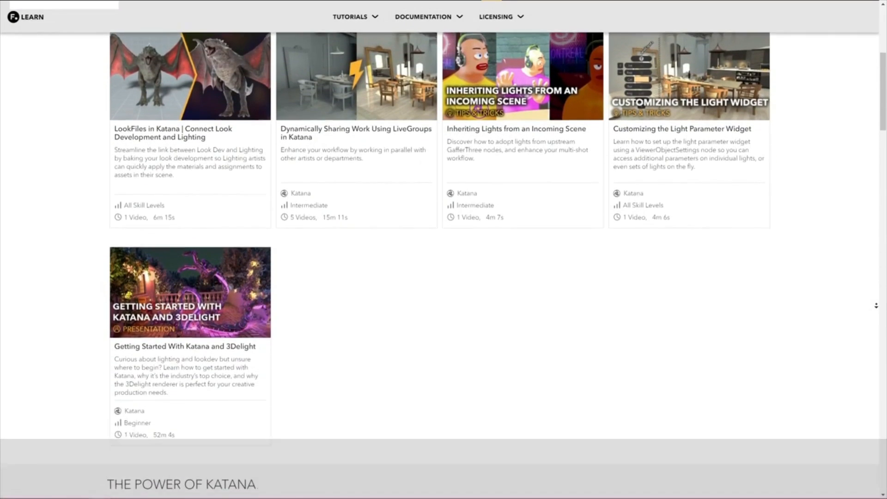
{"action": "scroll", "coordinate": [877, 306], "scroll_direction": "down", "scroll_amount": 3}
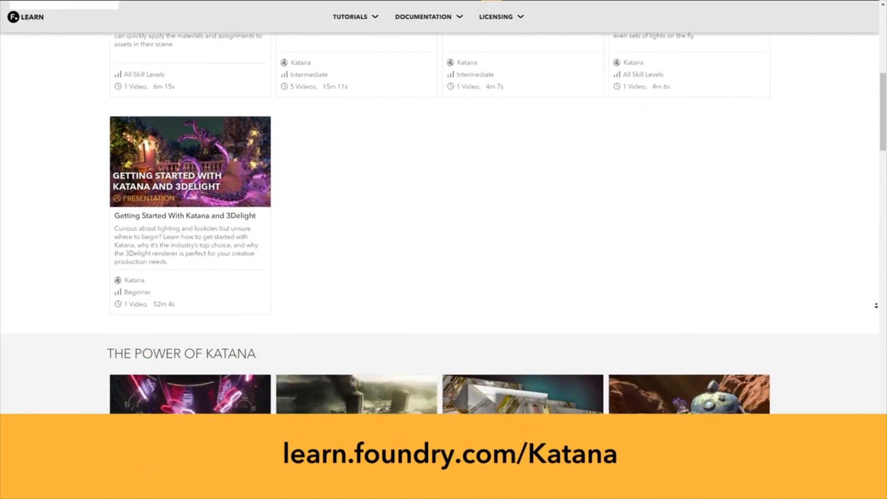
{"action": "scroll", "coordinate": [876, 306], "scroll_direction": "down", "scroll_amount": 3}
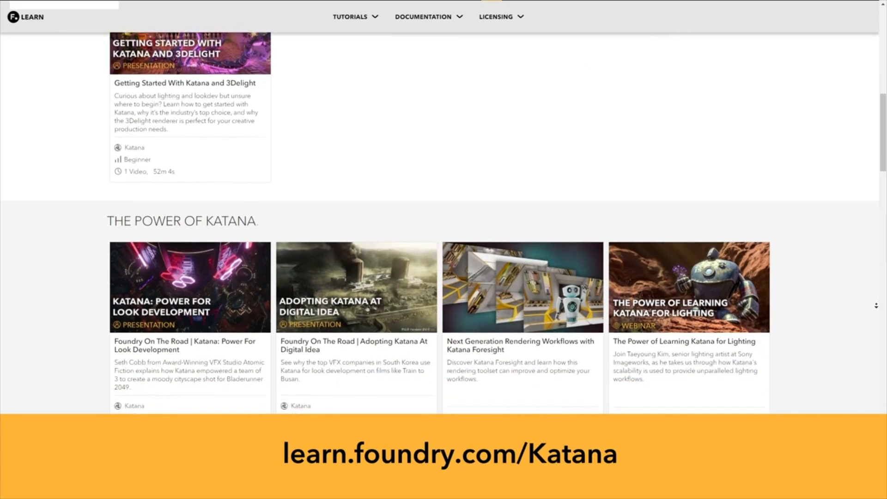
{"action": "scroll", "coordinate": [877, 305], "scroll_direction": "down", "scroll_amount": 1}
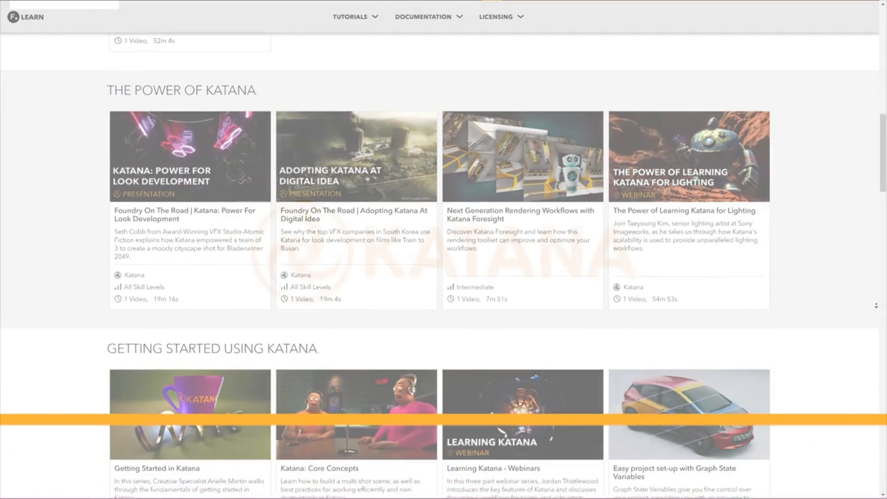